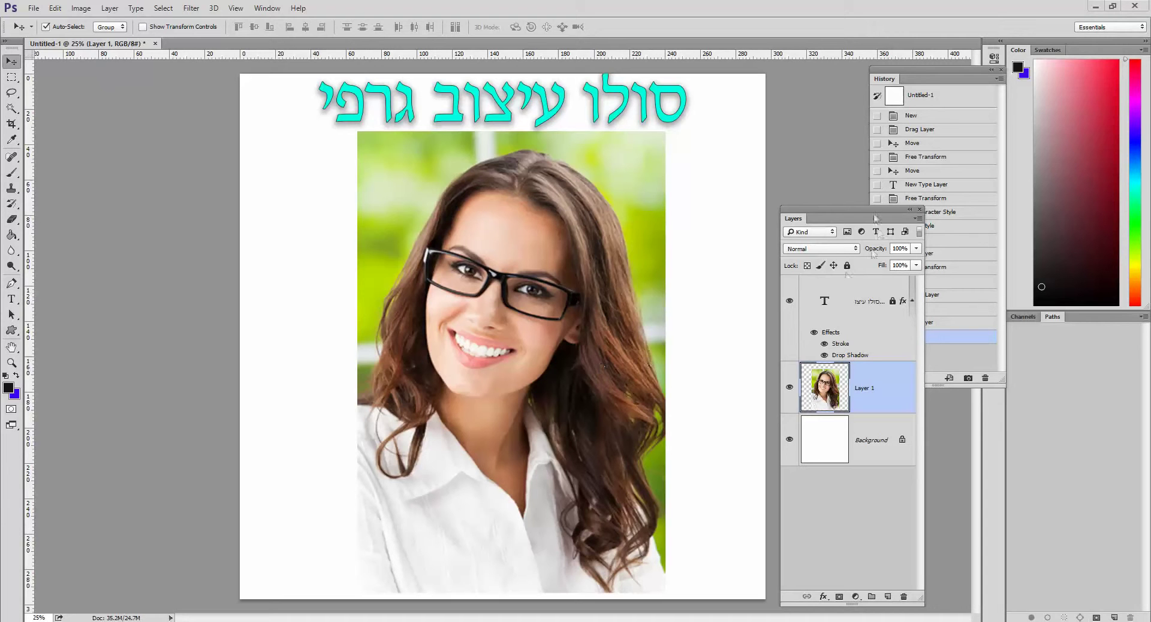
Step: Duplicate Layer 1, then hide the copy and place it beneath the original portrait layer
{"action": "left_click_drag", "start_coordinate": [876, 209], "coordinate": [899, 147]}
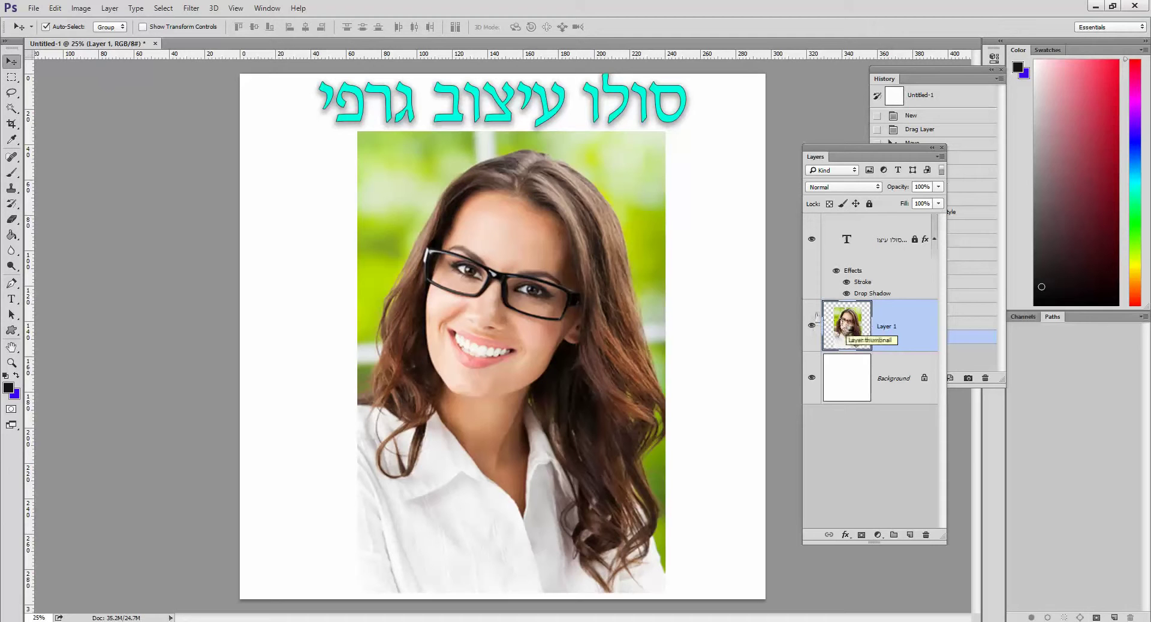
{"action": "left_click_drag", "start_coordinate": [845, 321], "coordinate": [909, 535]}
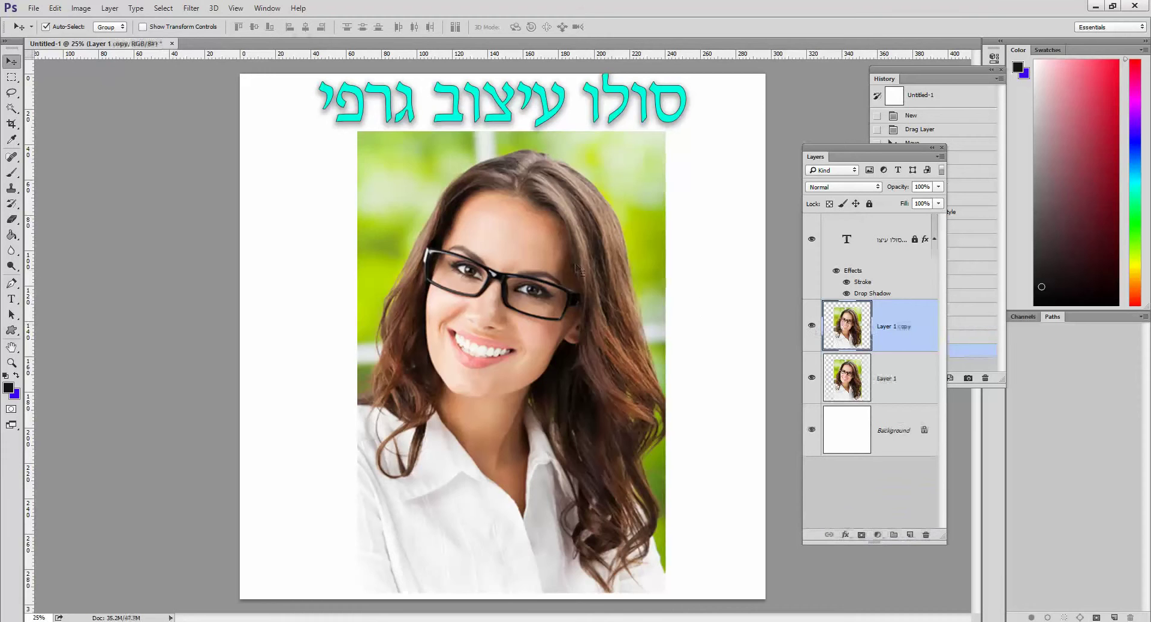
{"action": "left_click_drag", "start_coordinate": [572, 264], "coordinate": [512, 279]}
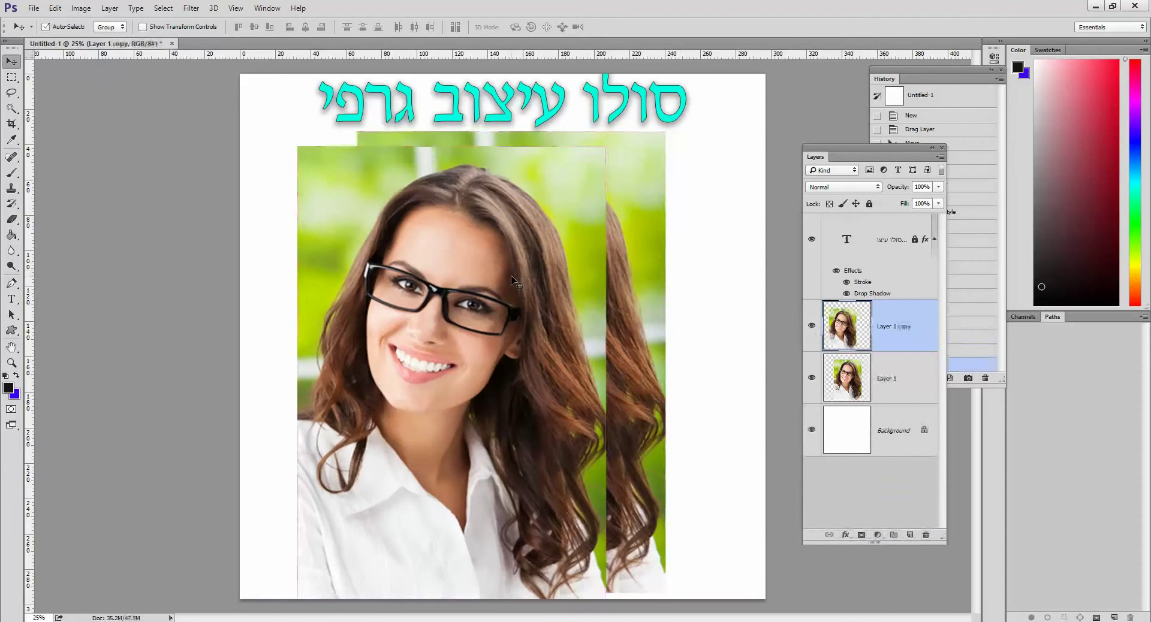
{"action": "key", "text": "ctrl+z"}
{"action": "left_click", "coordinate": [812, 326]}
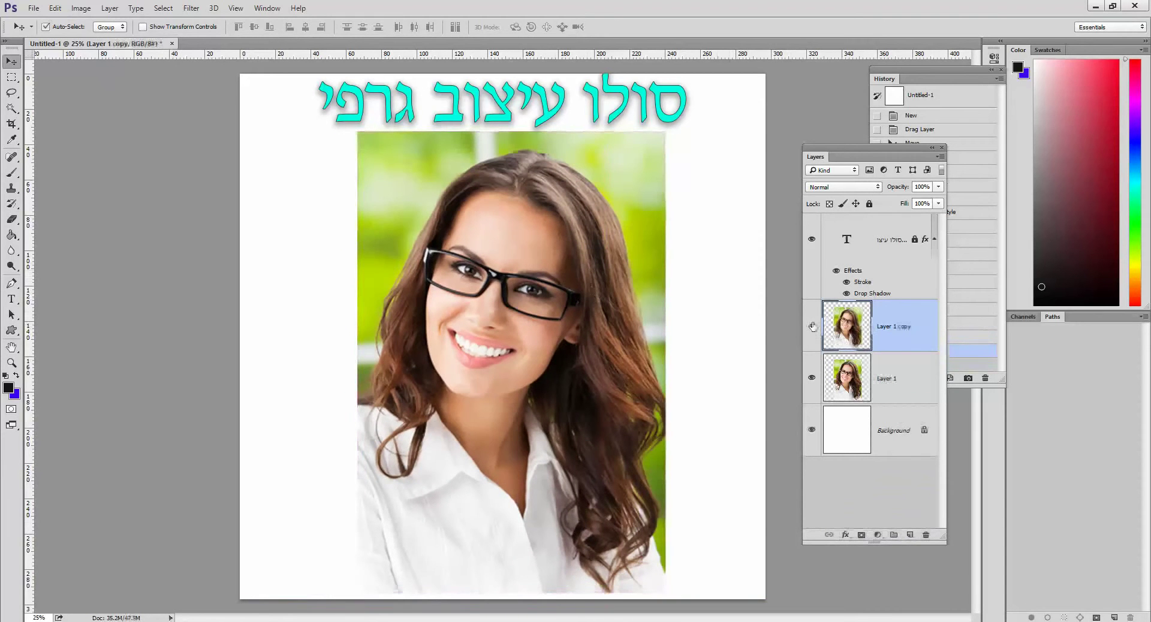
{"action": "left_click_drag", "start_coordinate": [879, 379], "coordinate": [877, 343]}
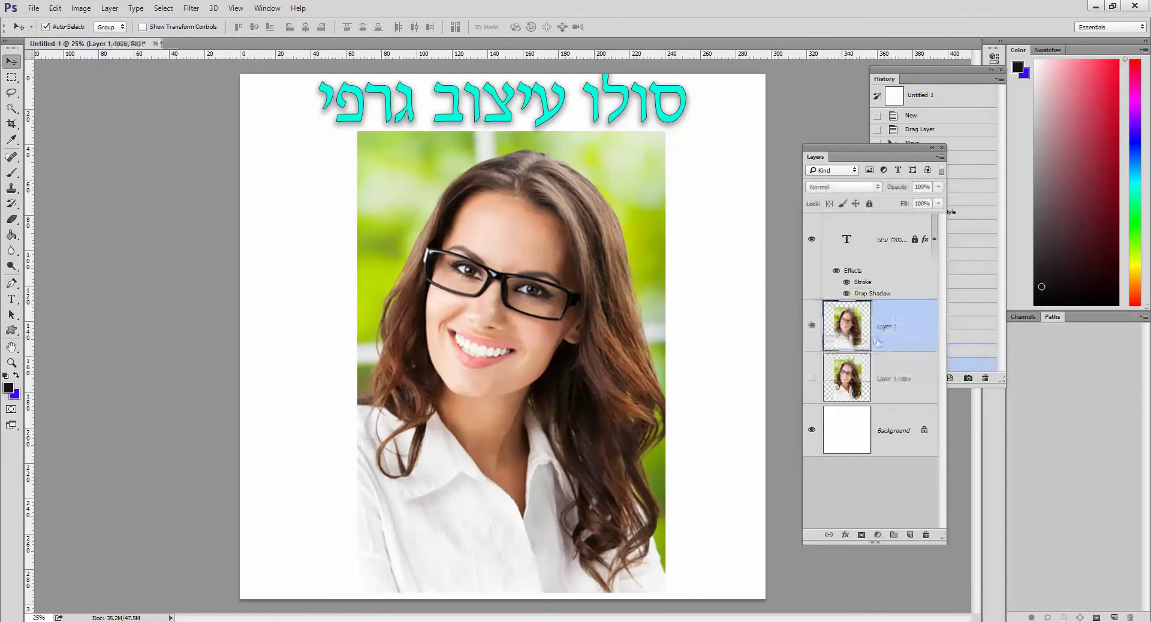
Step: Rename the hidden portrait copy as "המשוכפלת"
{"action": "double_click", "coordinate": [885, 379]}
{"action": "type", "text": "שחור"}
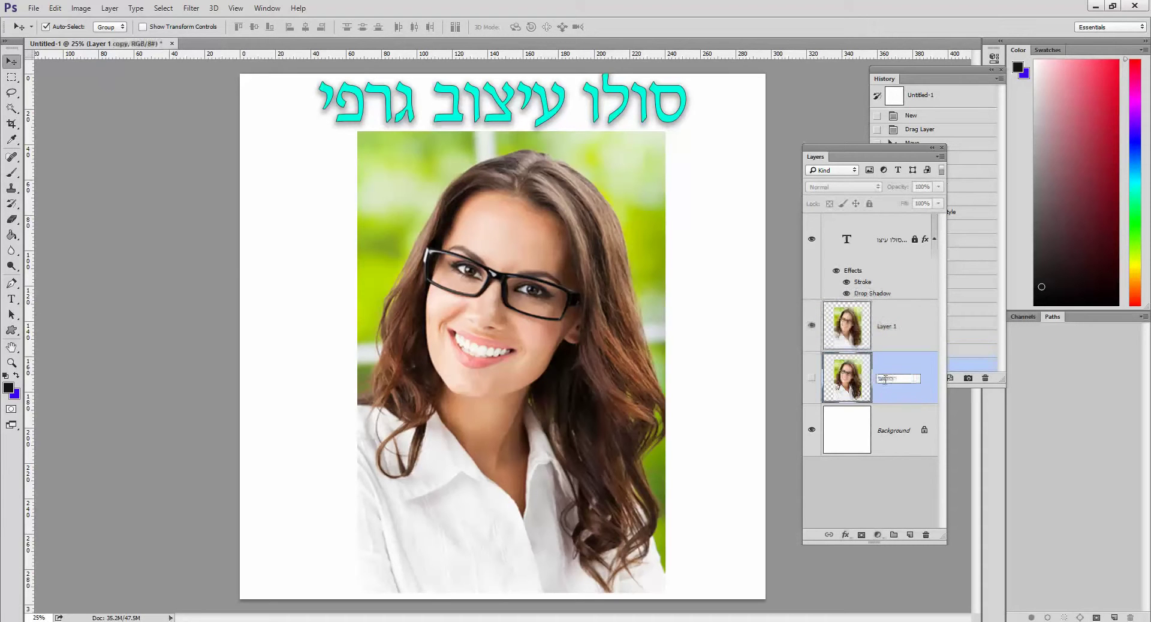
{"action": "type", "text": " לבן"}
{"action": "key", "text": "Return"}
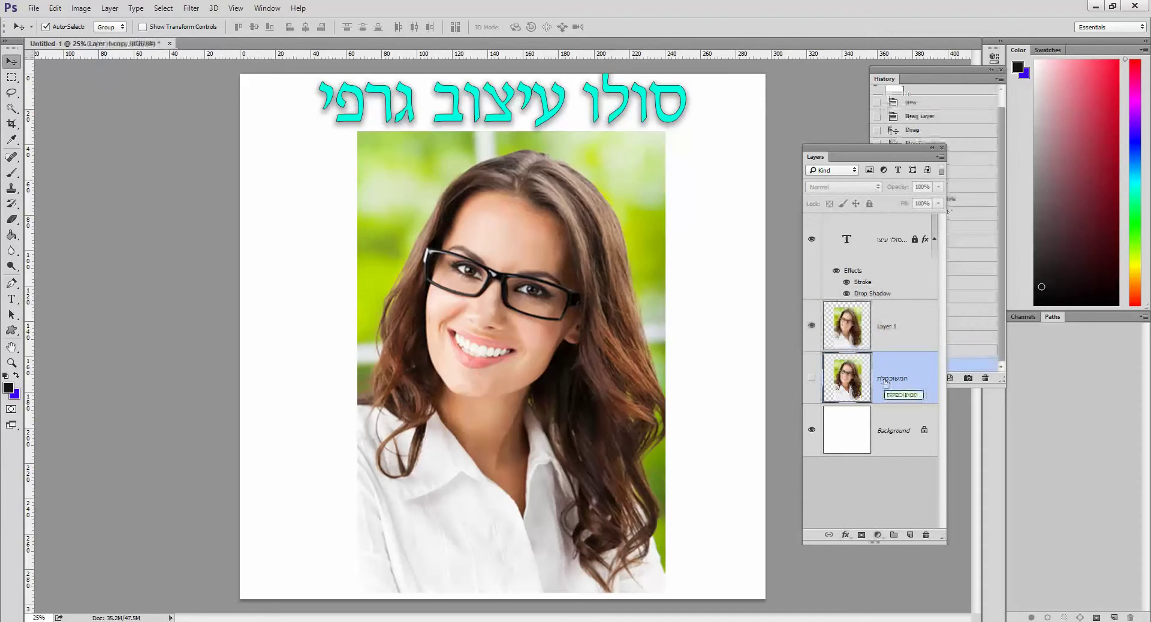
Step: Clear a full-height vertical strip along the face's edge and a horizontal strip across the chest from Layer 1
{"action": "left_click", "coordinate": [891, 331]}
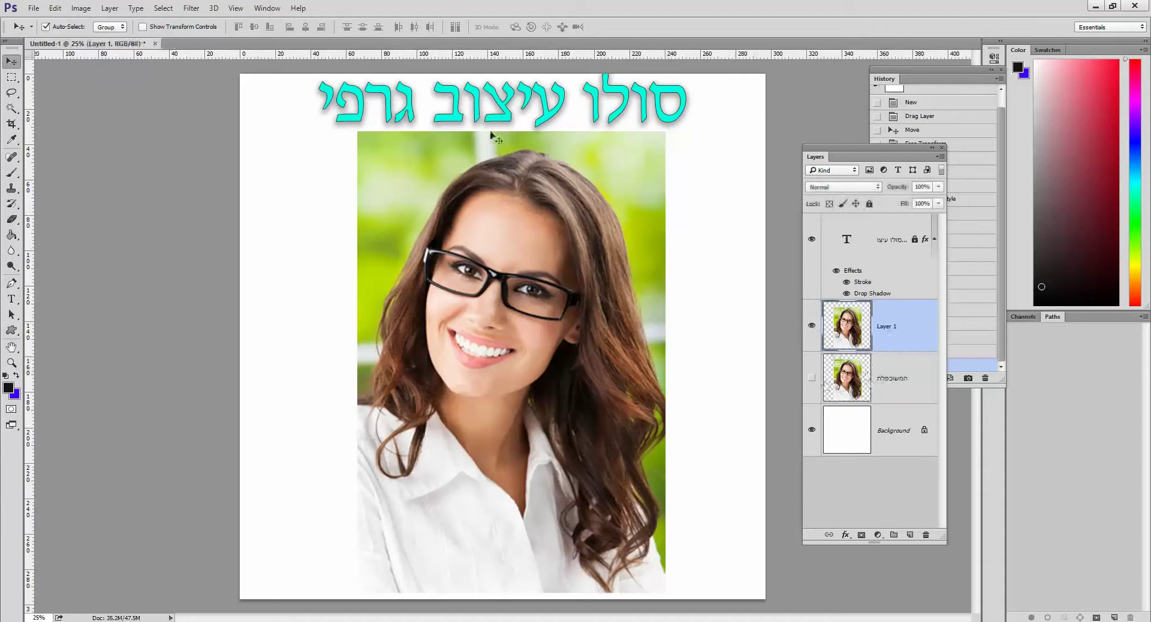
{"action": "left_click", "coordinate": [12, 77]}
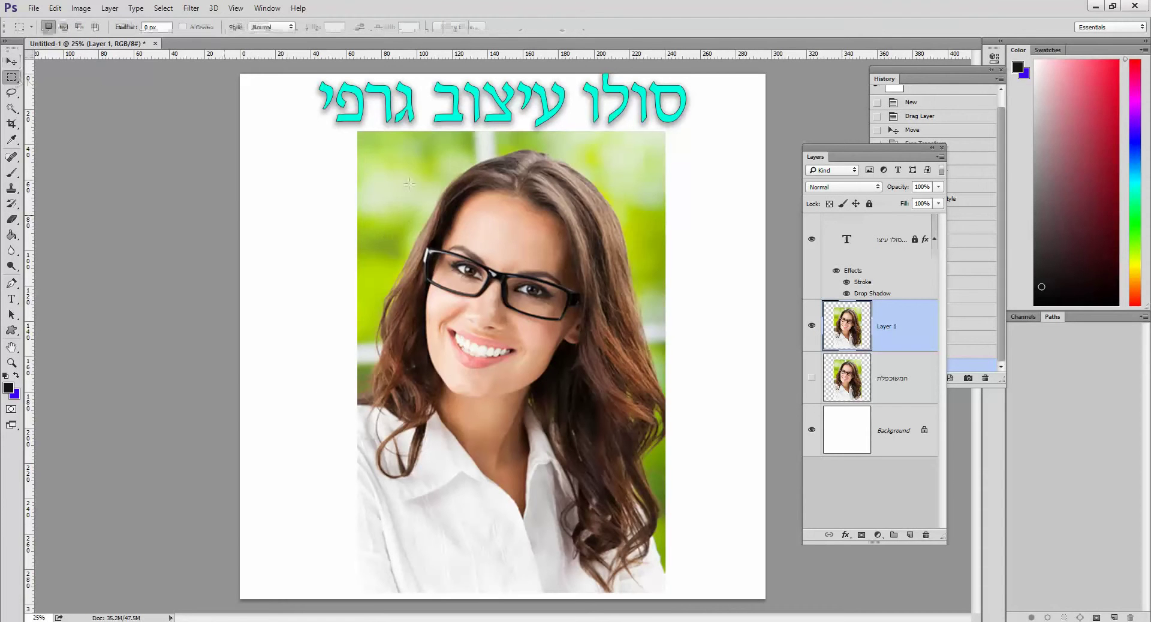
{"action": "left_click_drag", "start_coordinate": [411, 114], "coordinate": [431, 265]}
{"action": "left_click_drag", "start_coordinate": [428, 203], "coordinate": [435, 595]}
{"action": "key", "text": "Delete"}
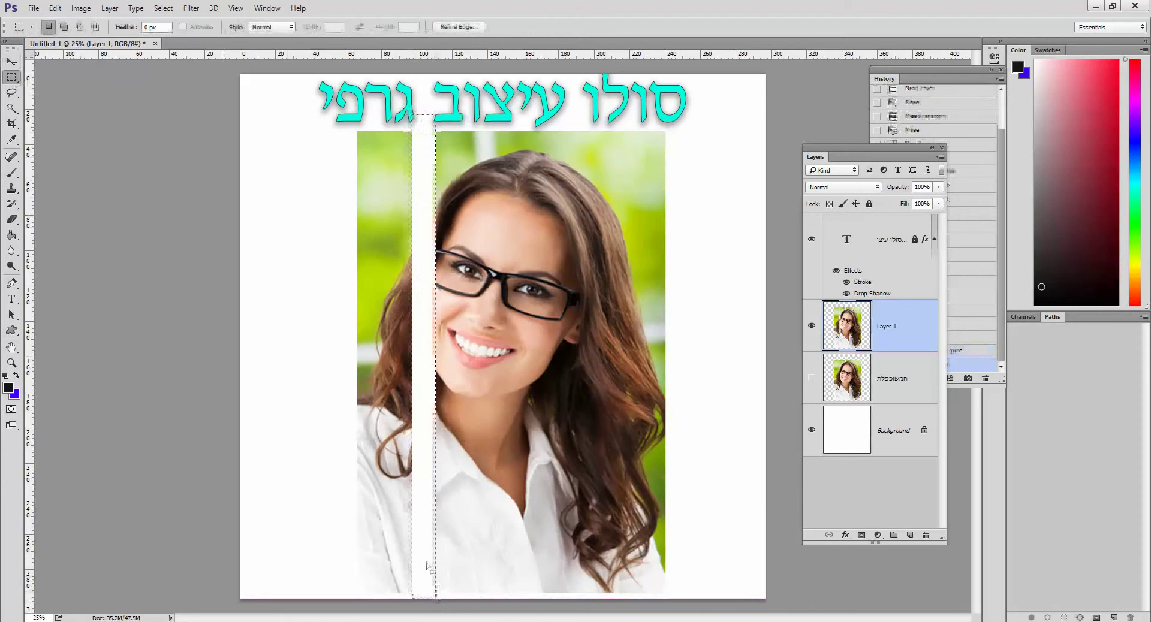
{"action": "left_click_drag", "start_coordinate": [302, 471], "coordinate": [719, 492]}
{"action": "key", "text": "Delete"}
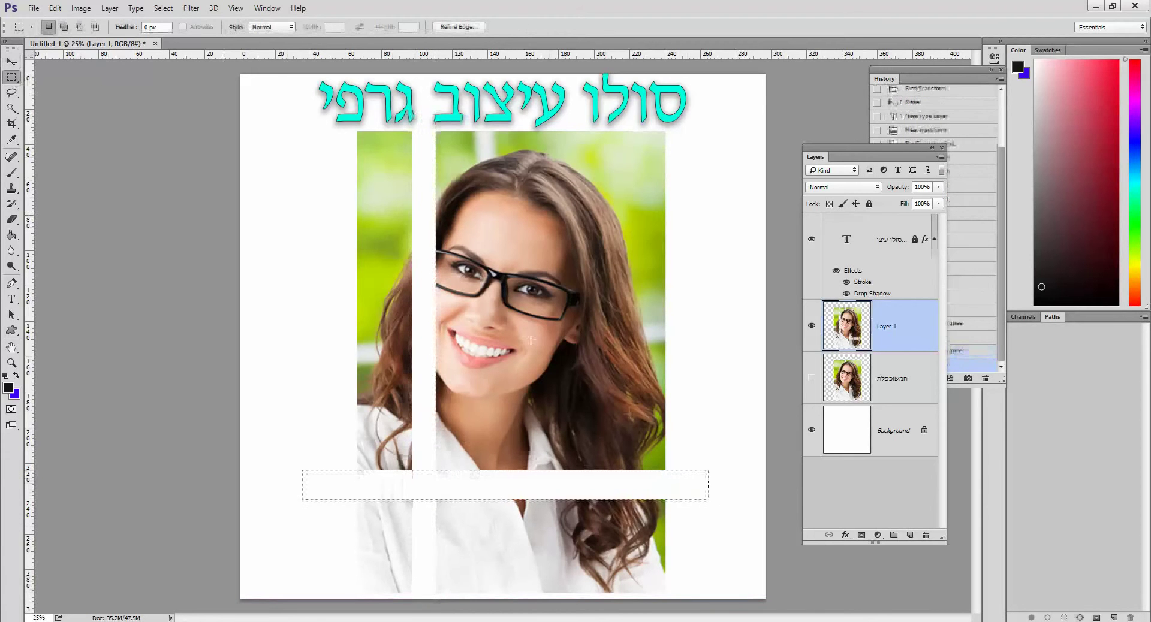
Step: Clear a horizontal strip across the eyes and a second full-height vertical strip through the hair beside the face from Layer 1
{"action": "left_click_drag", "start_coordinate": [333, 261], "coordinate": [546, 264]}
{"action": "left_click_drag", "start_coordinate": [636, 274], "coordinate": [733, 286]}
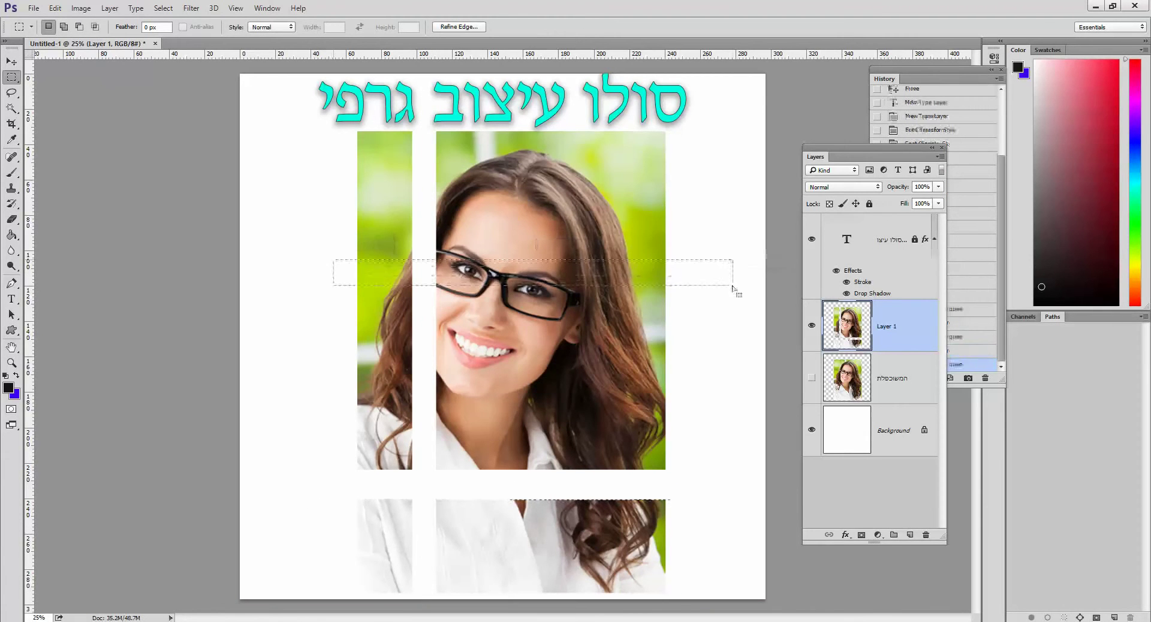
{"action": "key", "text": "Delete"}
{"action": "left_click_drag", "start_coordinate": [561, 107], "coordinate": [598, 598]}
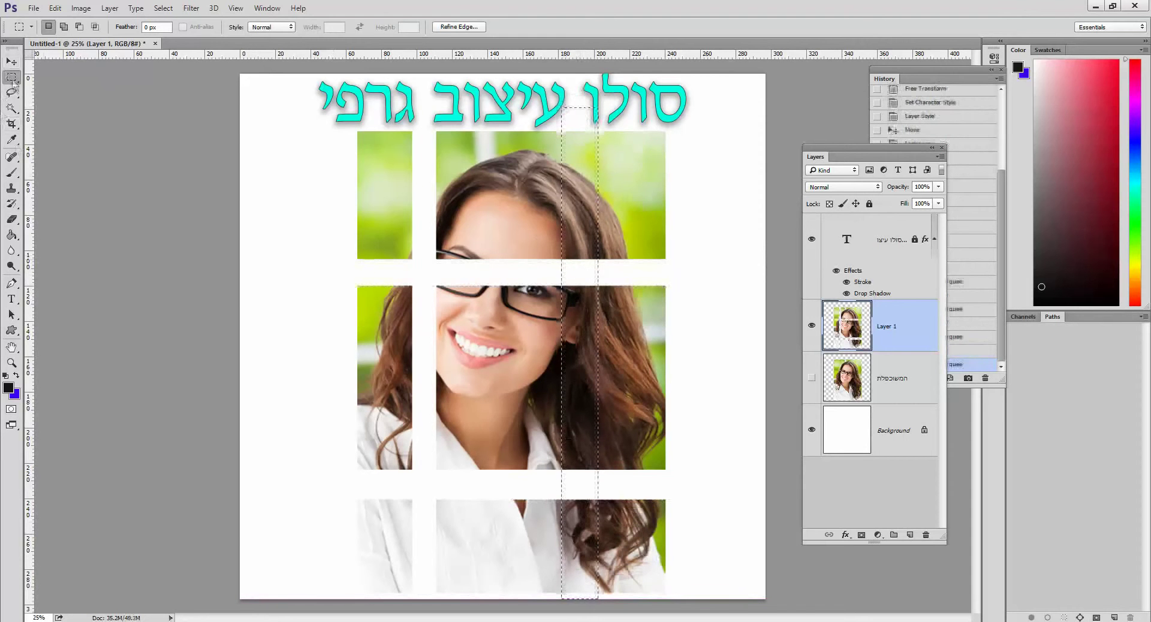
{"action": "key", "text": "Delete"}
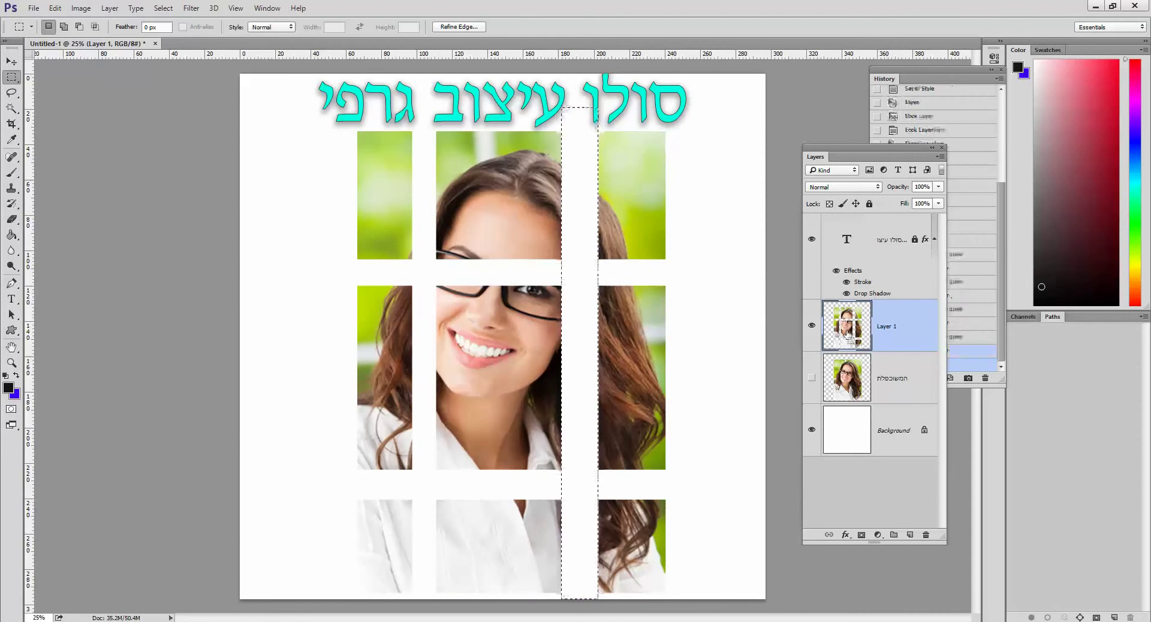
Step: Load the outline of Layer 1's remaining pieces as a selection and add a new layer named "הצללה"
{"action": "left_click", "coordinate": [847, 330], "text": "ctrl"}
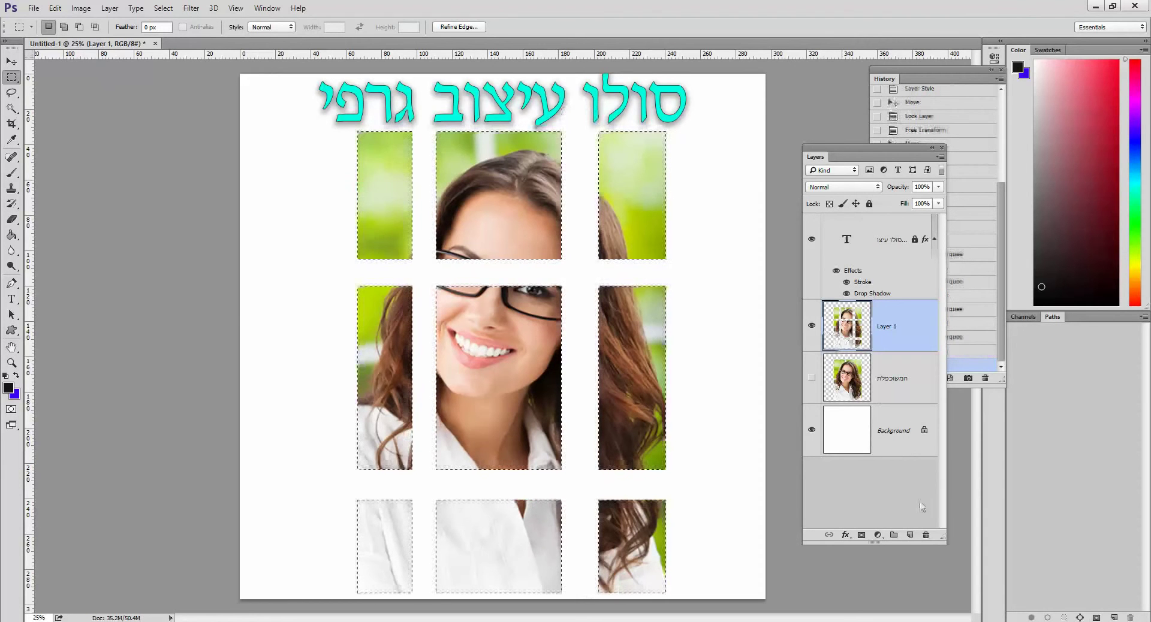
{"action": "left_click", "coordinate": [910, 534]}
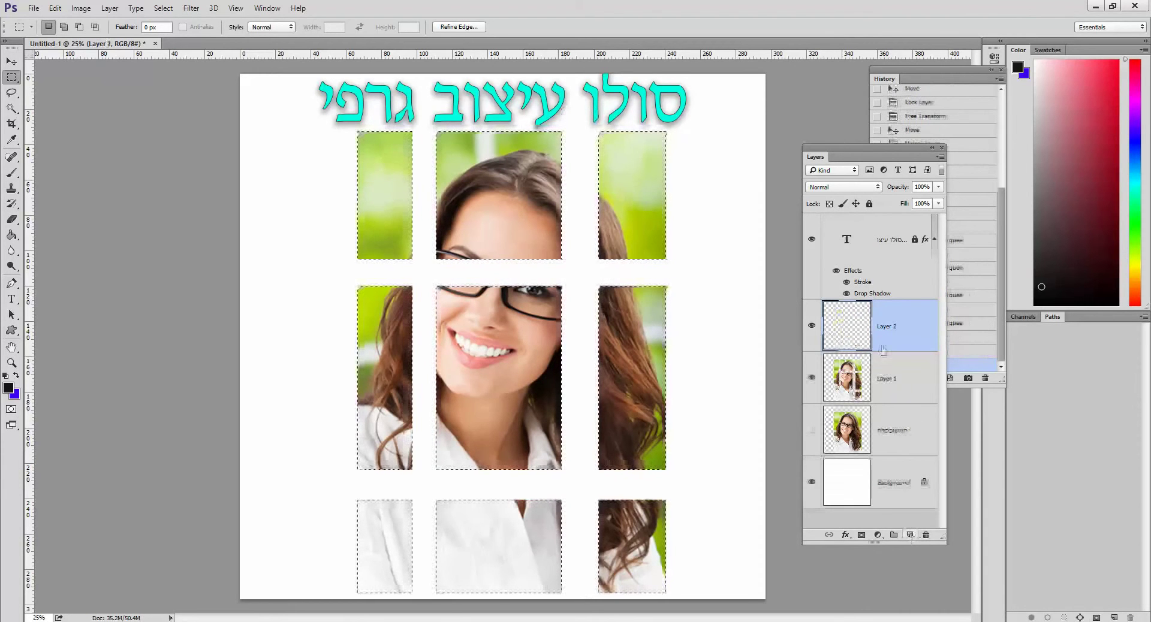
{"action": "double_click", "coordinate": [886, 327]}
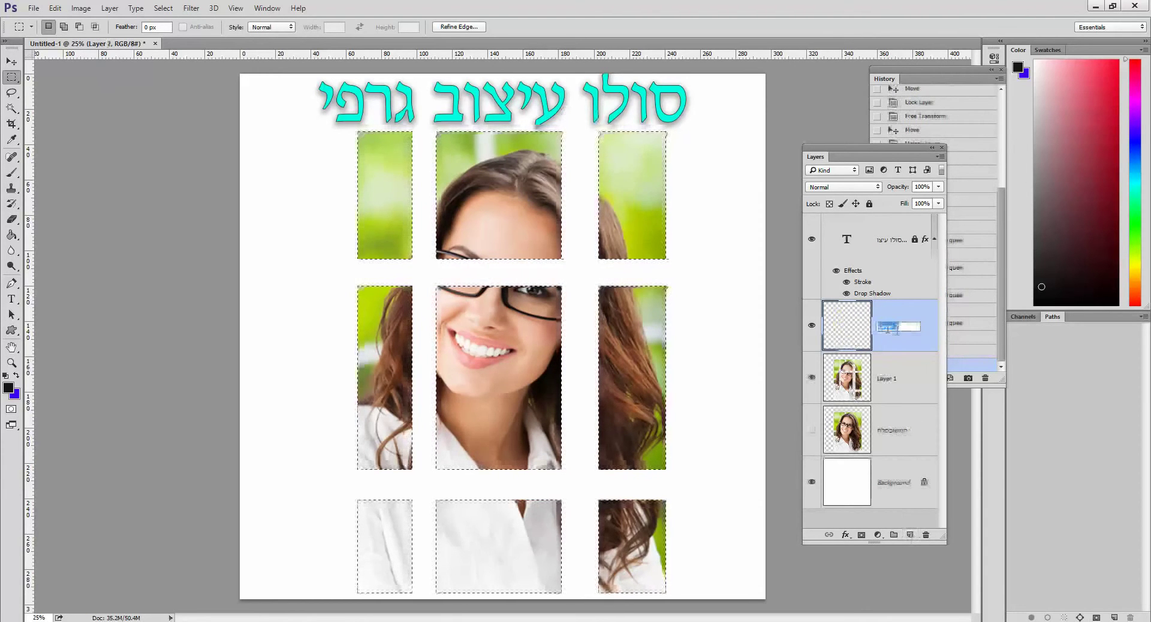
{"action": "type", "text": "רקע"}
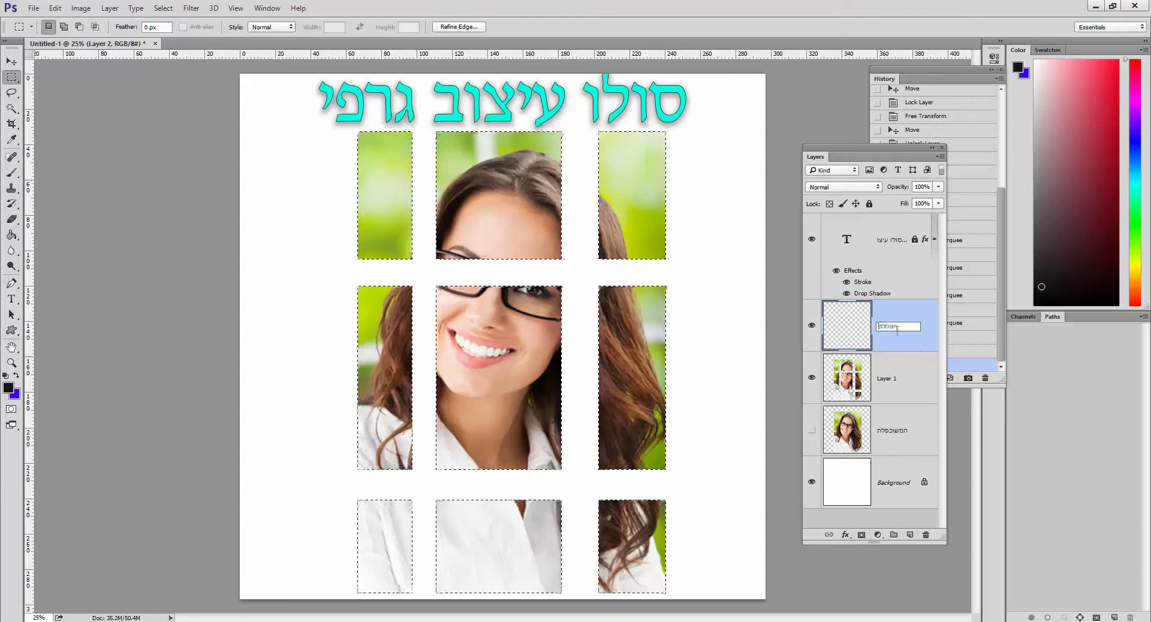
{"action": "type", "text": "ה"}
{"action": "key", "text": "Return"}
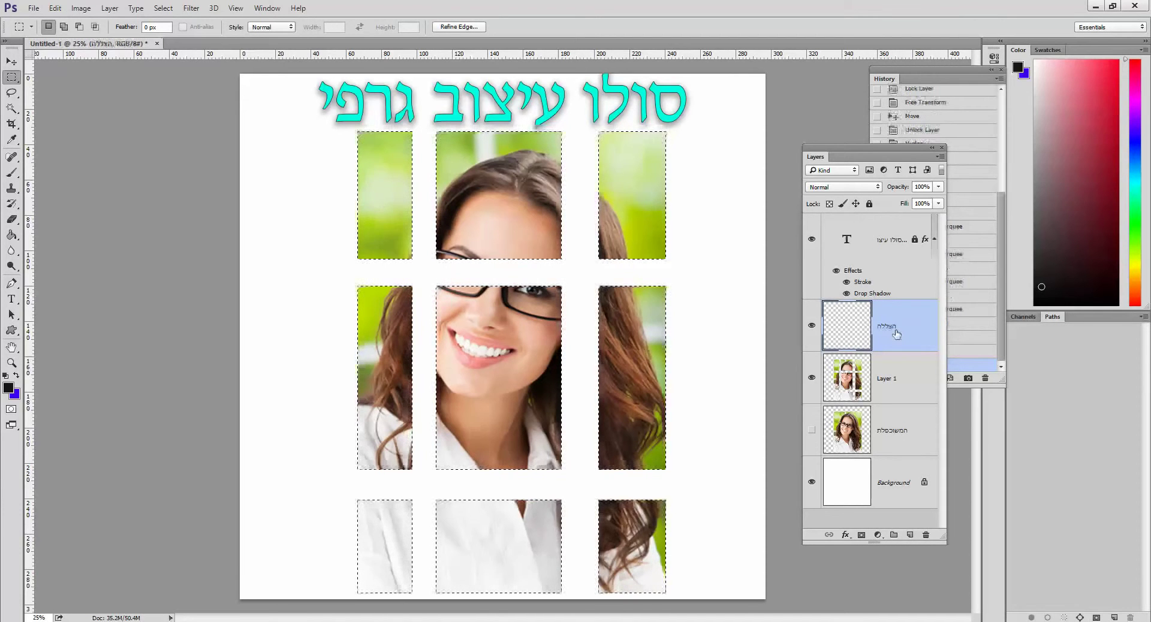
Step: Feather the selection of the photo pieces with a radius of 45 pixels
{"action": "left_click", "coordinate": [161, 8]}
{"action": "mouse_move", "coordinate": [186, 163]}
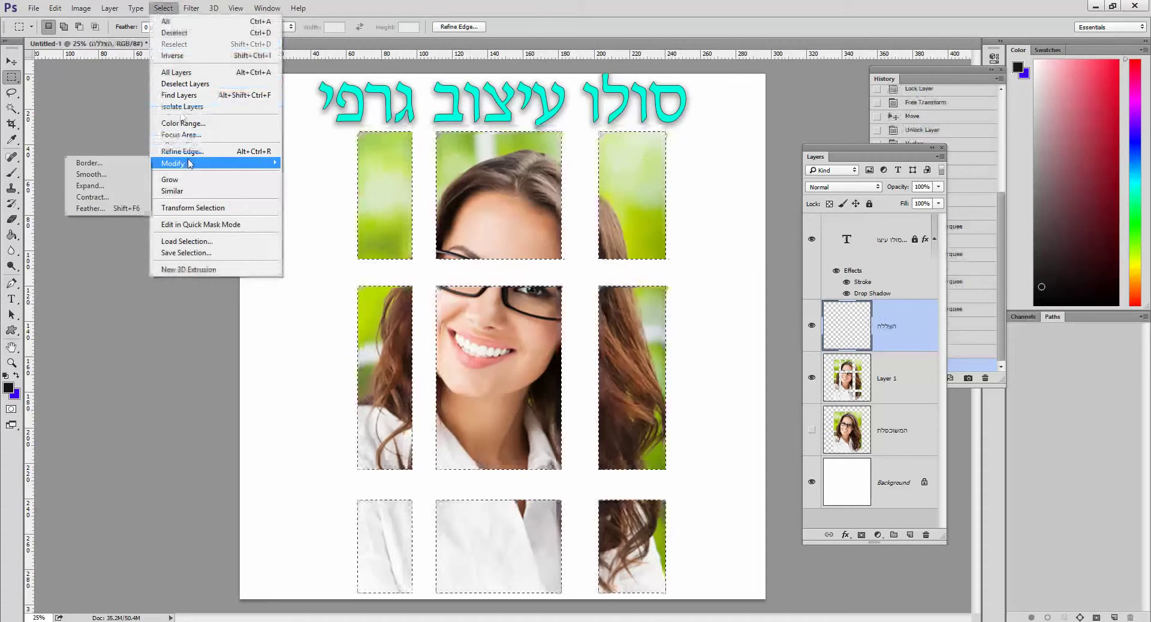
{"action": "left_click", "coordinate": [90, 208]}
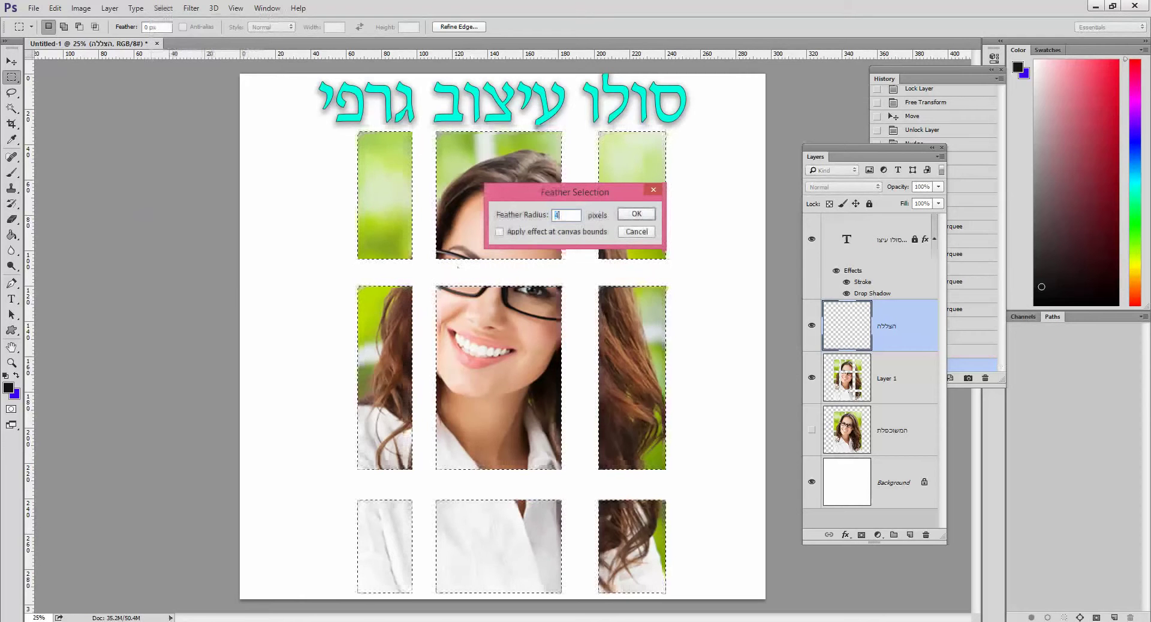
{"action": "type", "text": "45"}
{"action": "key", "text": "Return"}
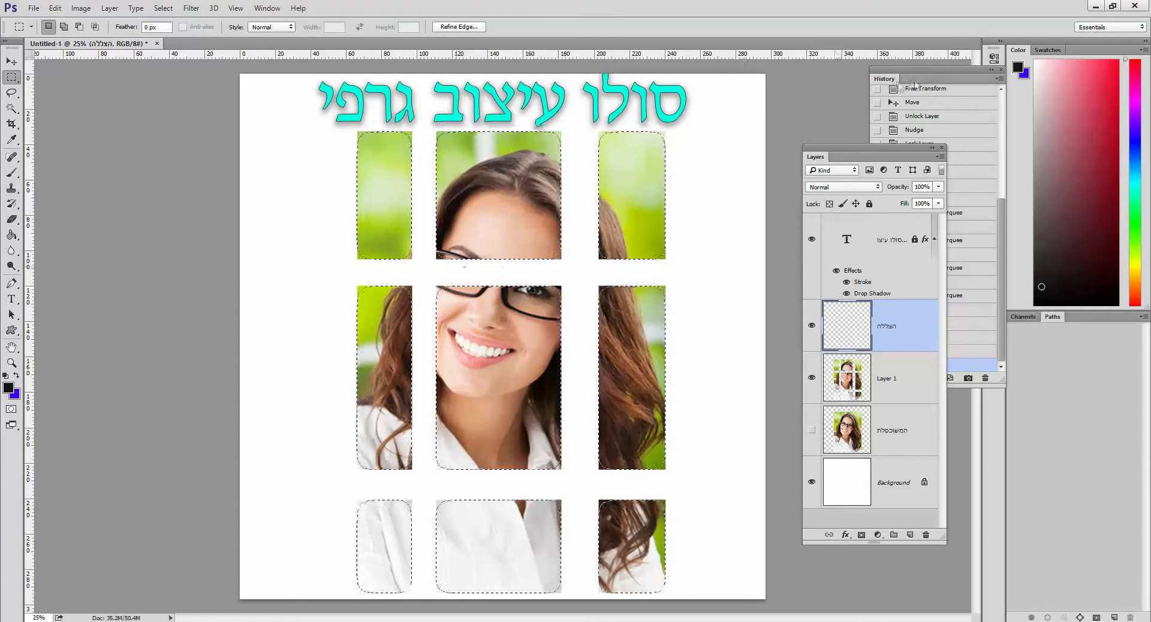
Step: Fill the feathered selection on the הצללה layer with black in Normal mode at 100% opacity, and deselect
{"action": "left_click_drag", "start_coordinate": [906, 80], "coordinate": [114, 111]}
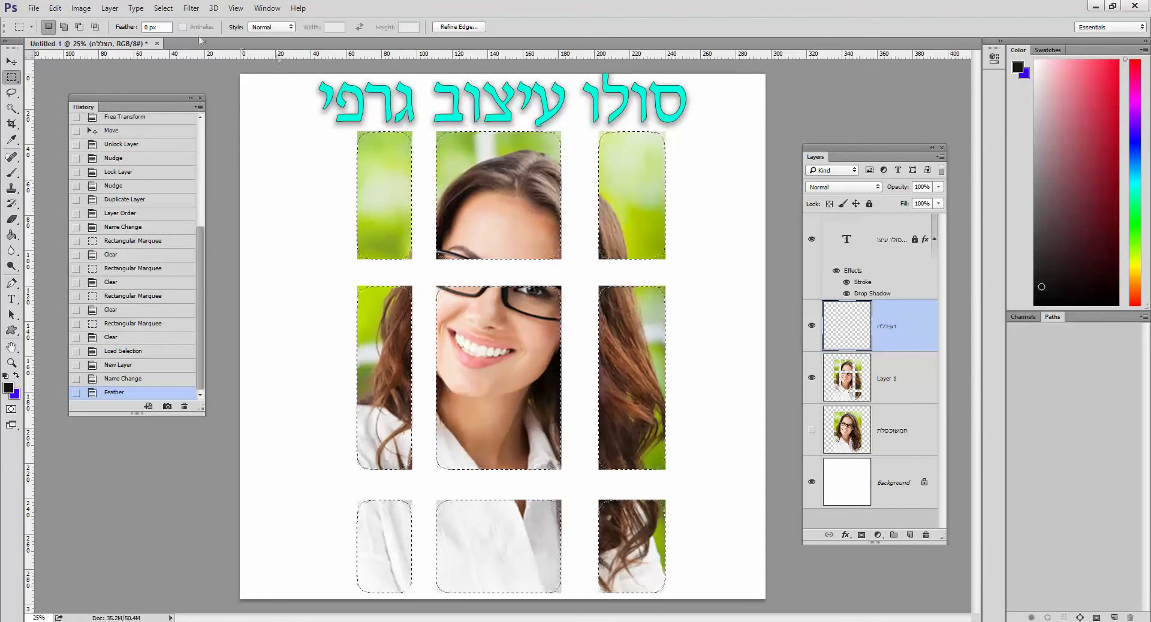
{"action": "left_click", "coordinate": [54, 8]}
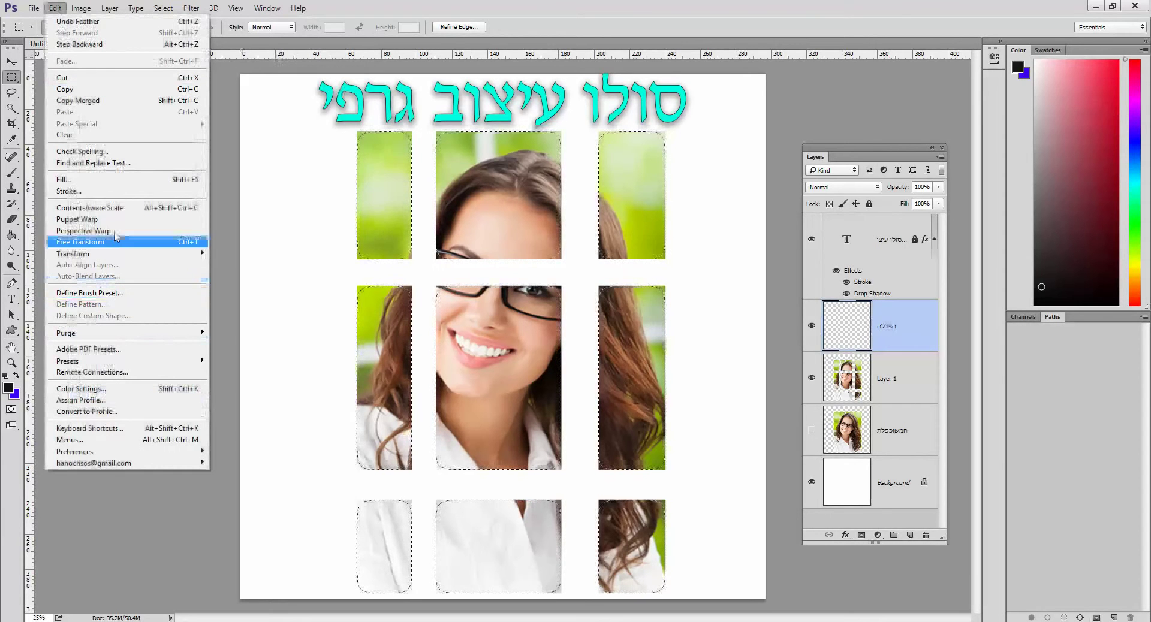
{"action": "left_click", "coordinate": [161, 180]}
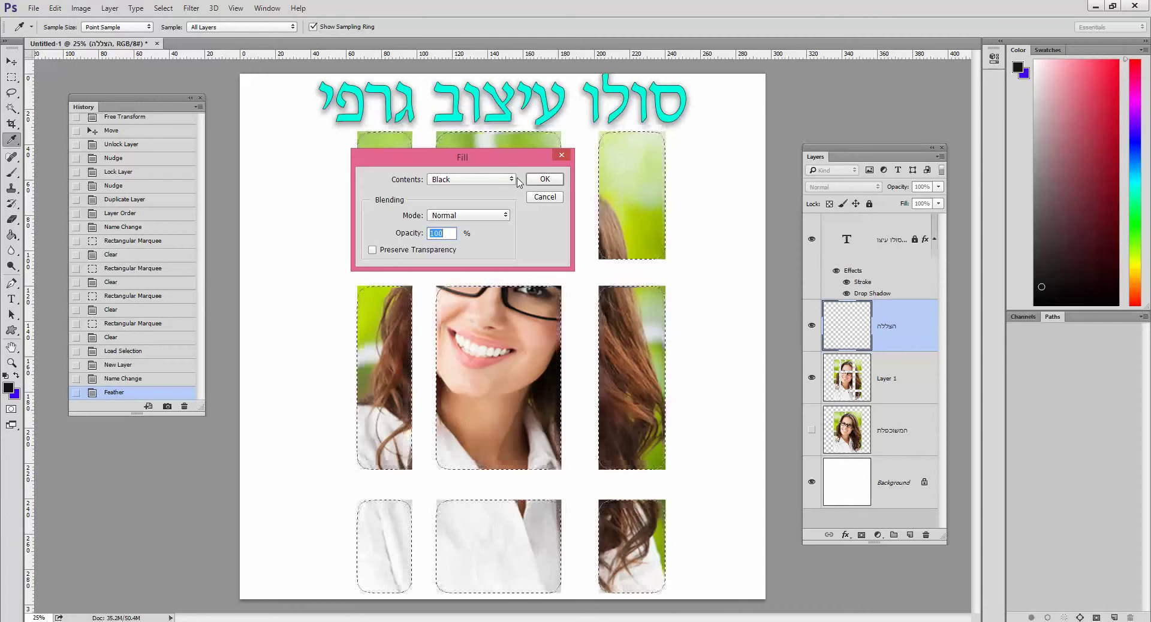
{"action": "left_click", "coordinate": [555, 181]}
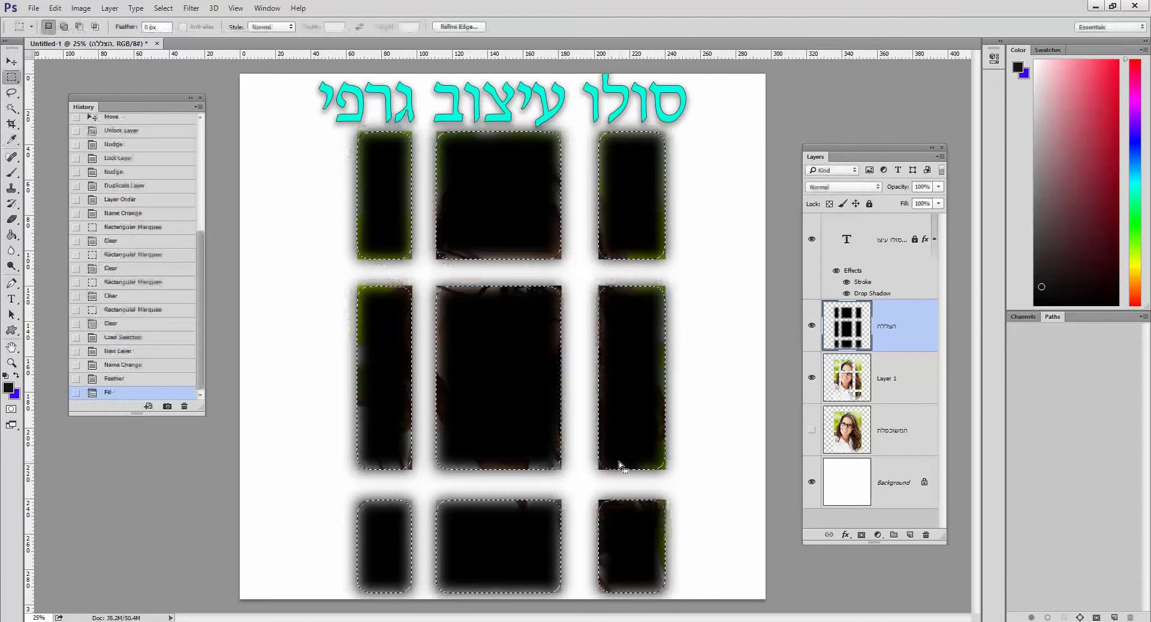
{"action": "left_click", "coordinate": [162, 10]}
{"action": "left_click", "coordinate": [180, 32]}
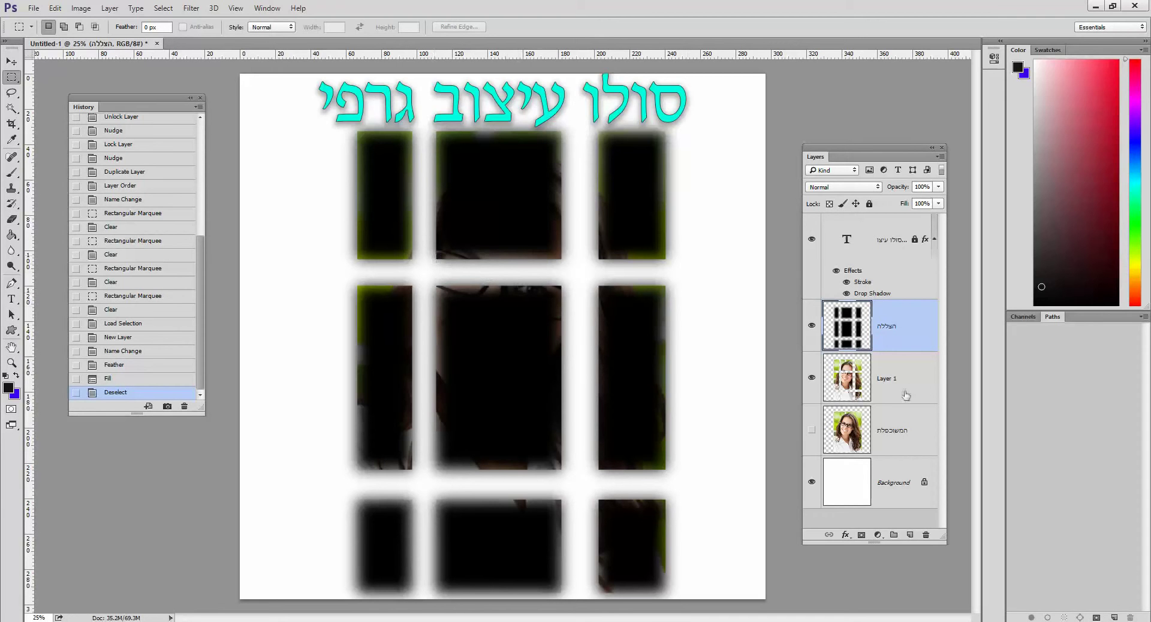
Step: Move Layer 1 above the black shadow layer and show the hidden portrait copy
{"action": "left_click_drag", "start_coordinate": [906, 395], "coordinate": [899, 312]}
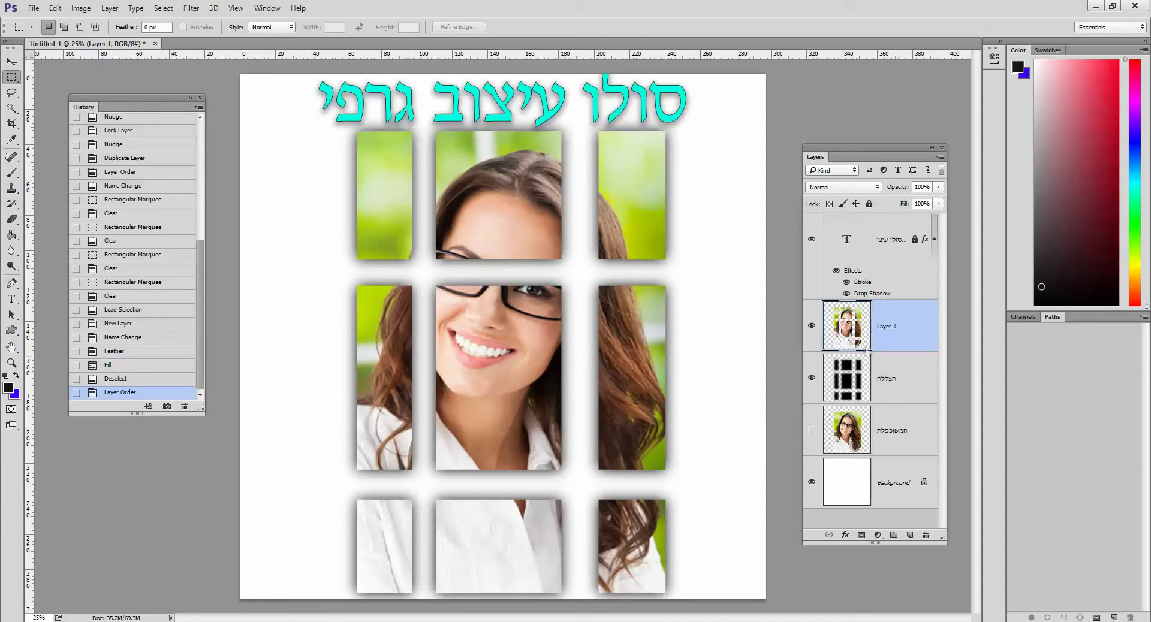
{"action": "left_click", "coordinate": [812, 430]}
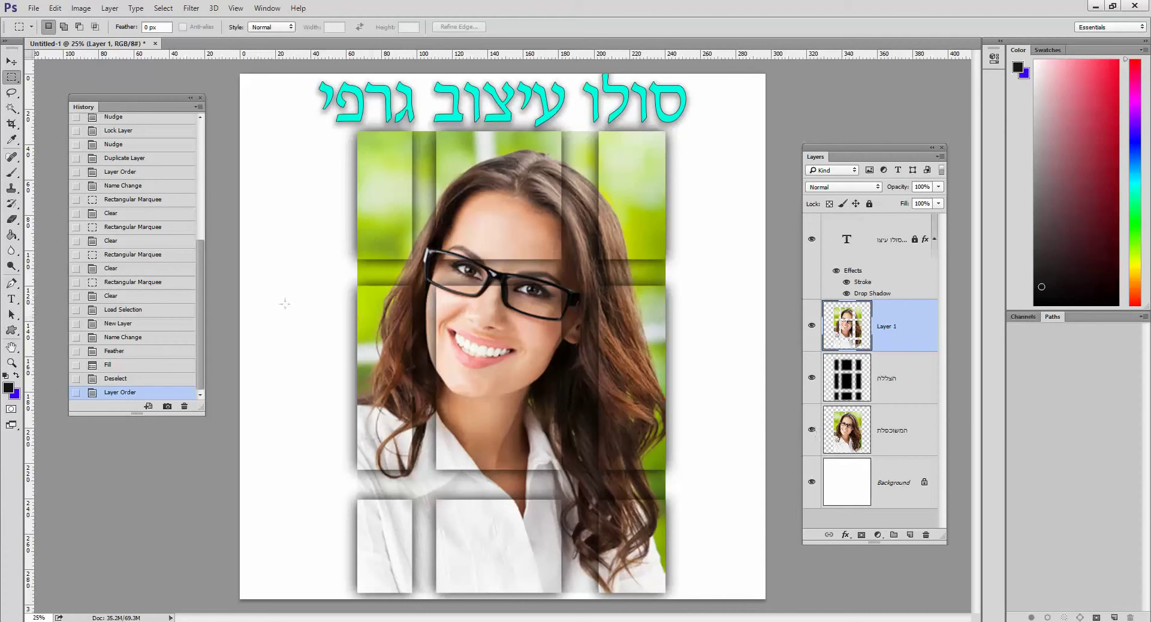
Step: Duplicate the הצללה shadow layer to strengthen the shadows around the photo pieces
{"action": "left_click", "coordinate": [11, 363]}
{"action": "left_click", "coordinate": [455, 343]}
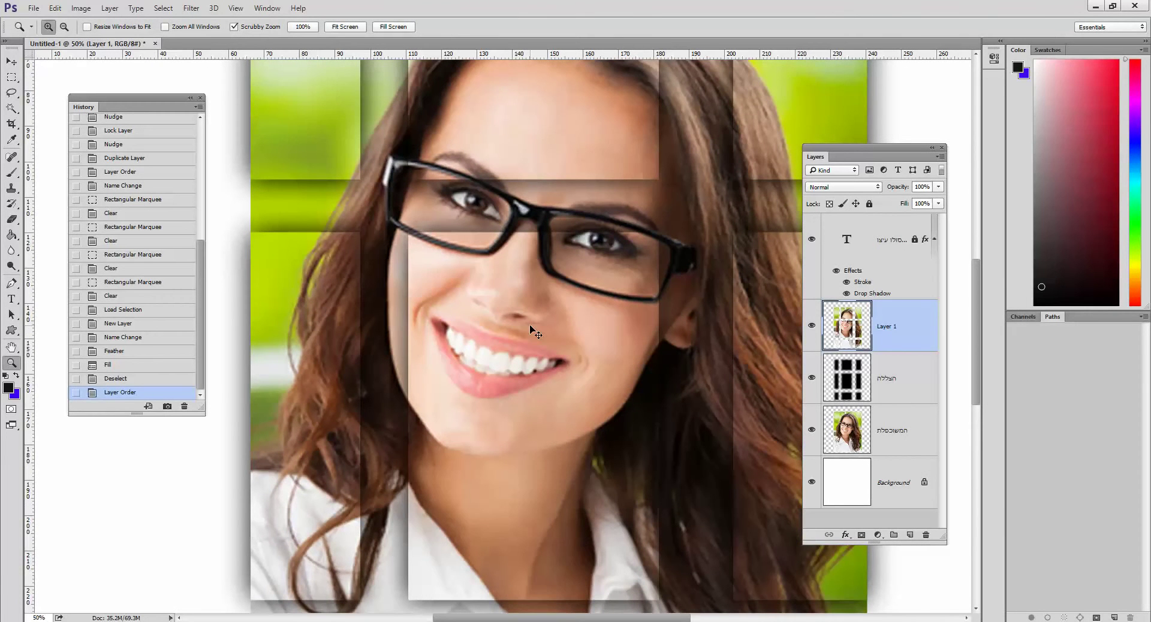
{"action": "key", "text": "ctrl+0"}
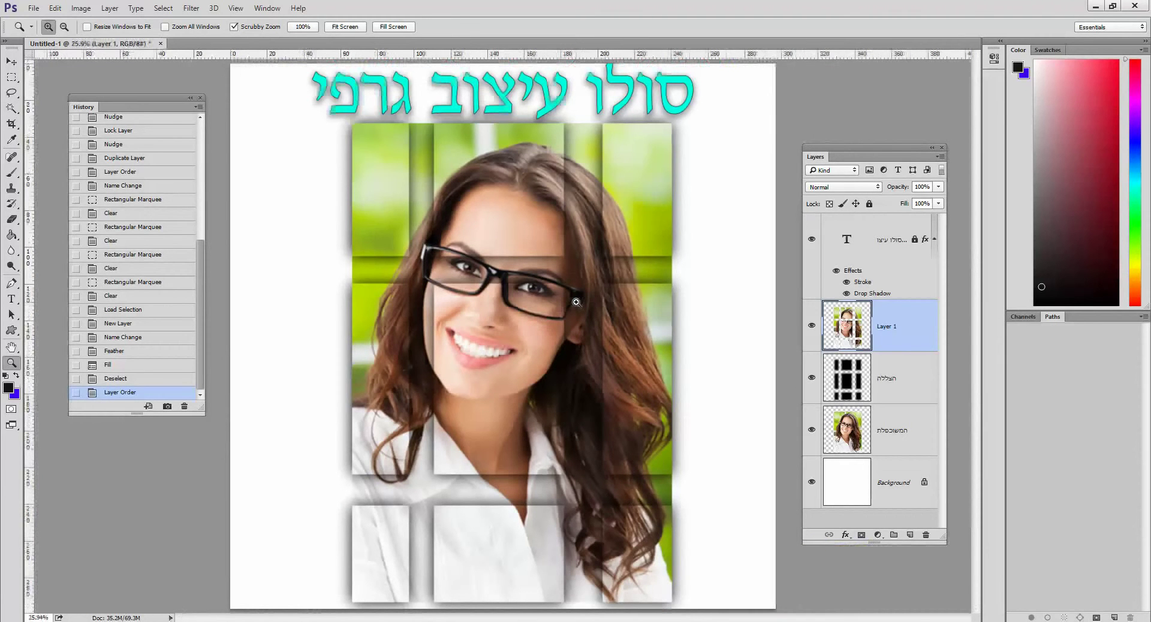
{"action": "left_click", "coordinate": [910, 378]}
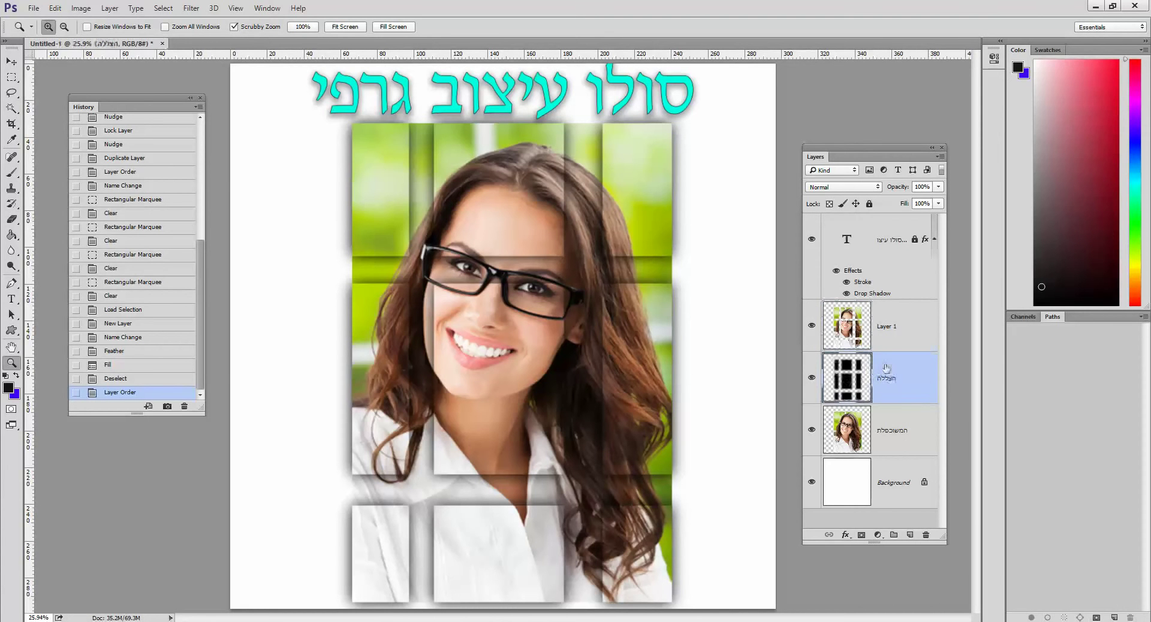
{"action": "left_click_drag", "start_coordinate": [886, 368], "coordinate": [912, 532]}
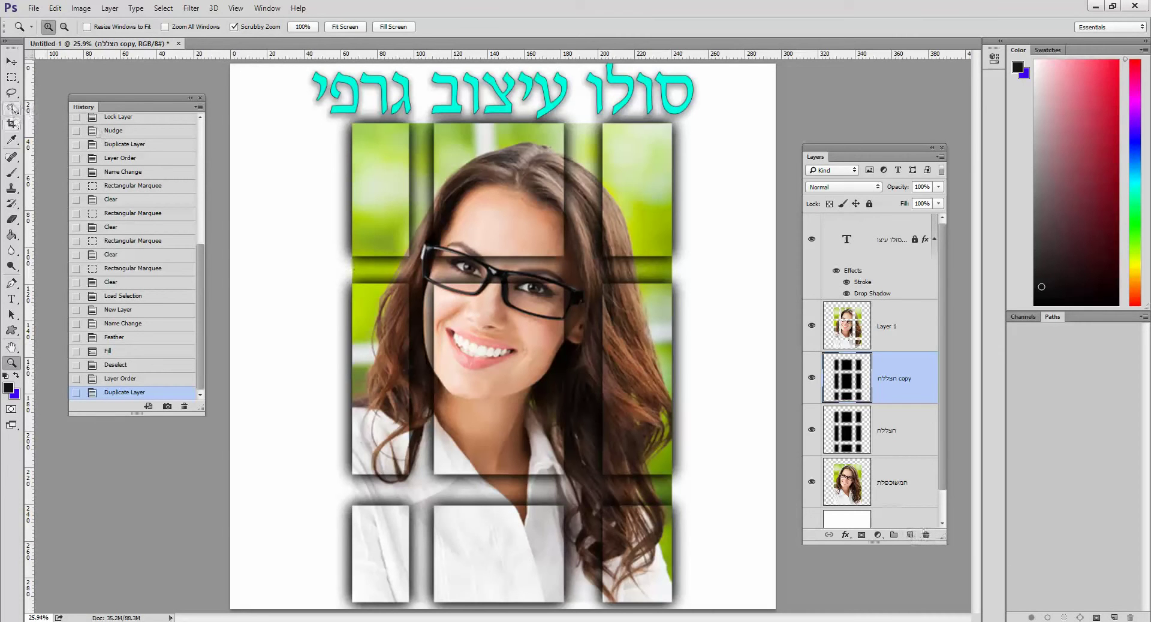
Step: Crop the canvas to the outer edges of the portrait pieces
{"action": "left_click", "coordinate": [10, 124]}
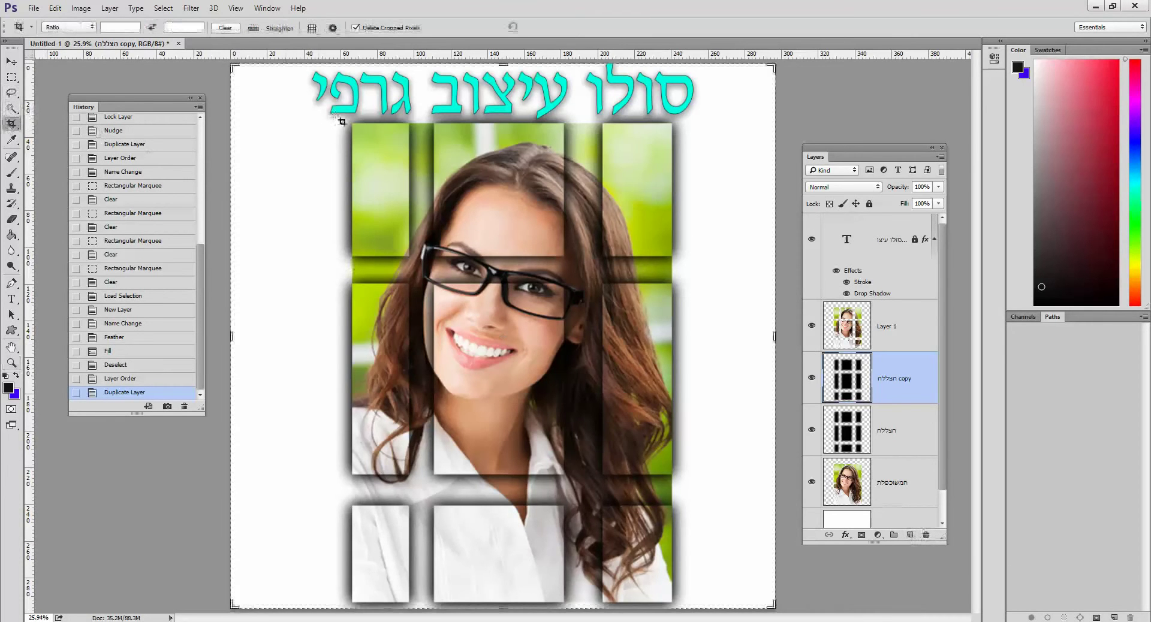
{"action": "left_click_drag", "start_coordinate": [352, 122], "coordinate": [672, 599]}
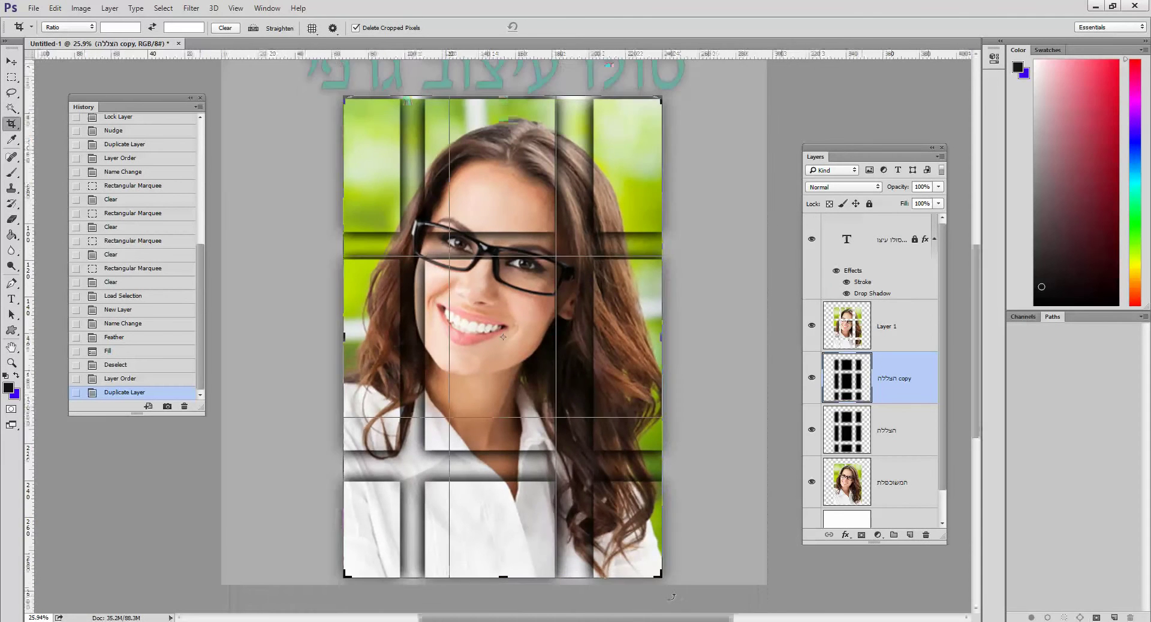
{"action": "key", "text": "Return"}
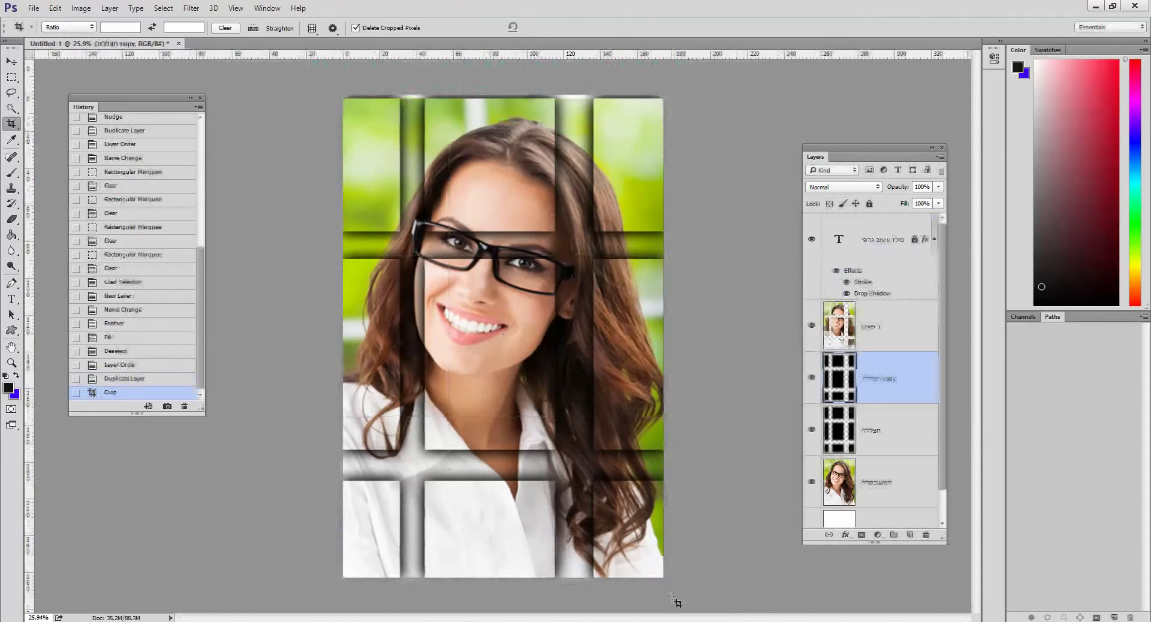
{"action": "key", "text": "ctrl+0"}
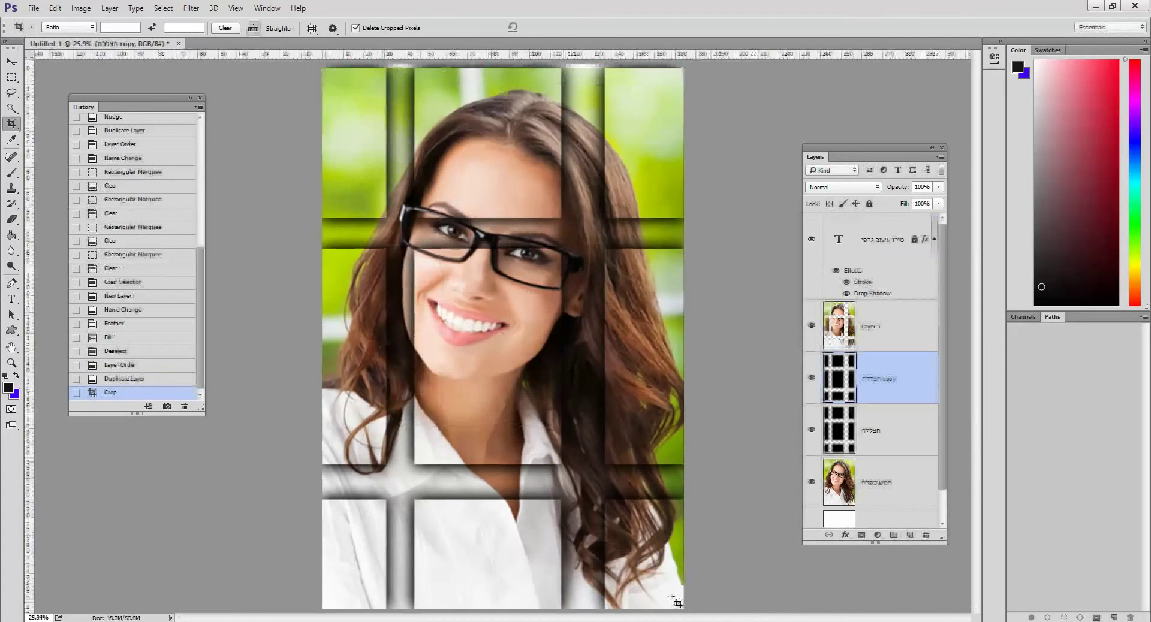
Step: Add a new empty layer above the text layer and draw a rectangular selection around the whole picture
{"action": "left_click", "coordinate": [909, 535]}
{"action": "left_click_drag", "start_coordinate": [899, 383], "coordinate": [889, 227]}
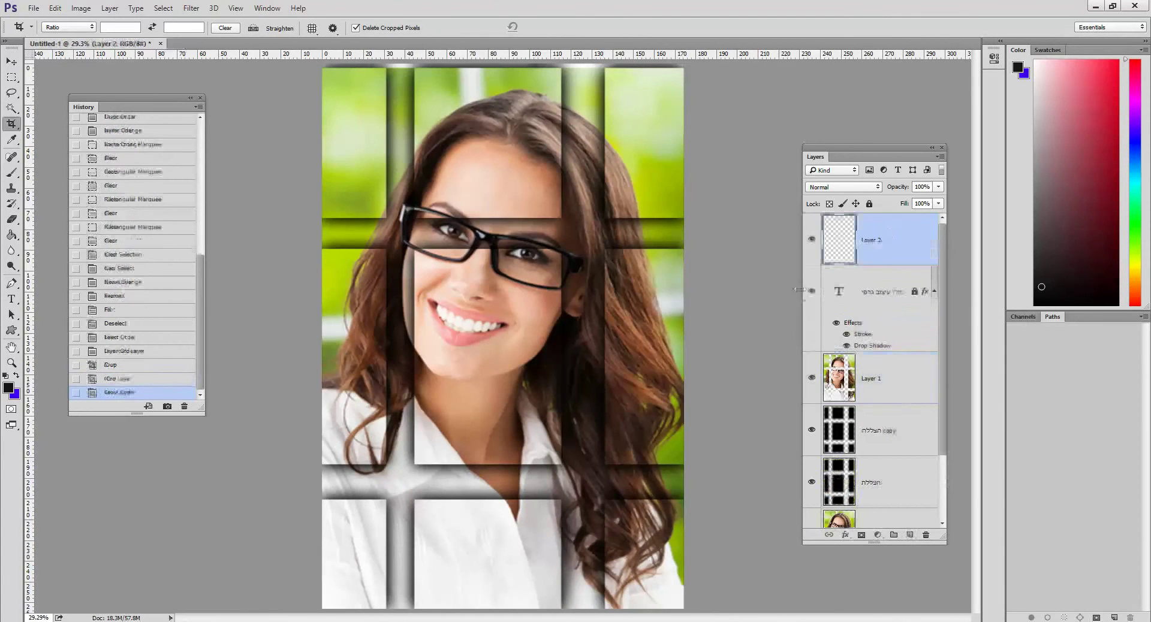
{"action": "left_click", "coordinate": [11, 77]}
{"action": "left_click_drag", "start_coordinate": [323, 71], "coordinate": [694, 616]}
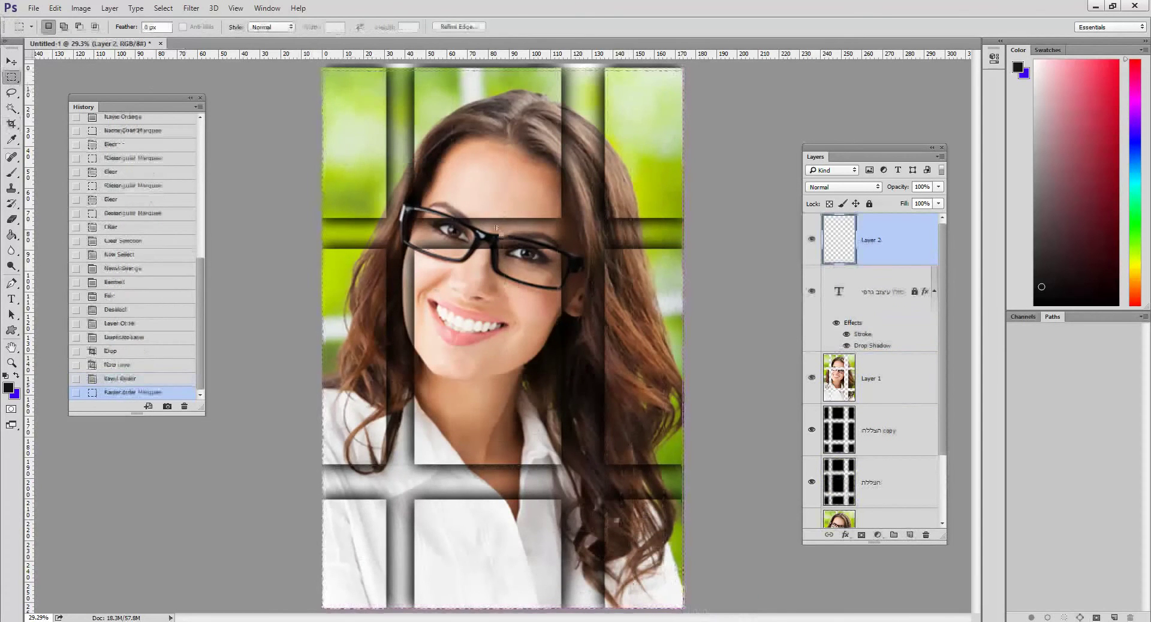
Step: Stroke the selection on Layer 2 in black, 100 px wide, centred, in Normal mode at 100% opacity, and deselect
{"action": "left_click", "coordinate": [50, 8]}
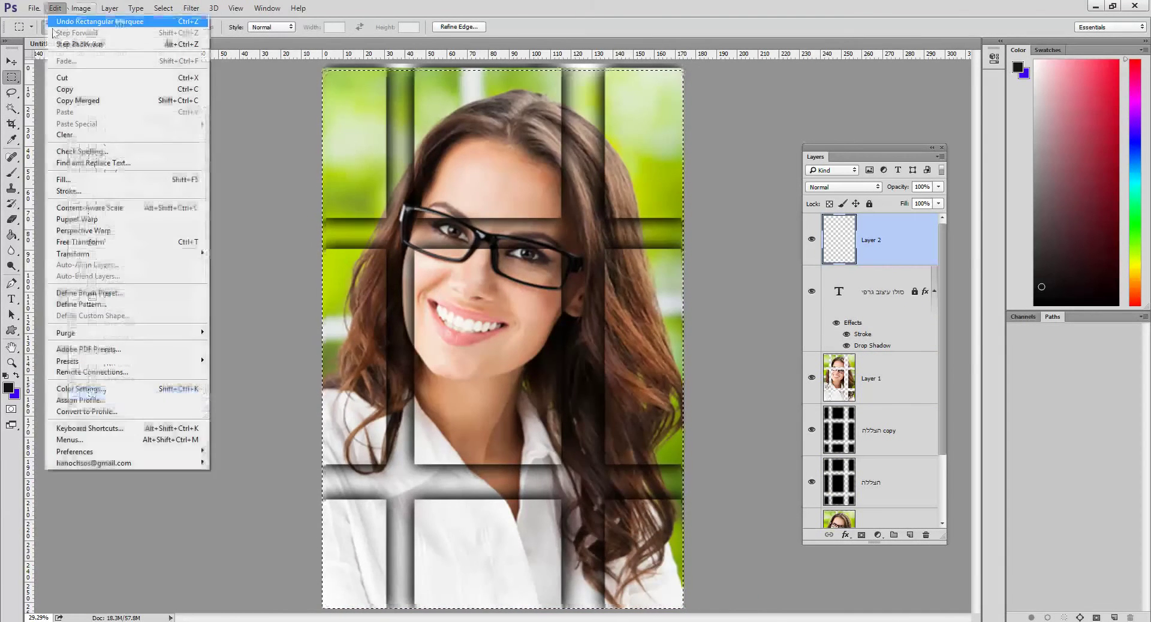
{"action": "left_click", "coordinate": [72, 188]}
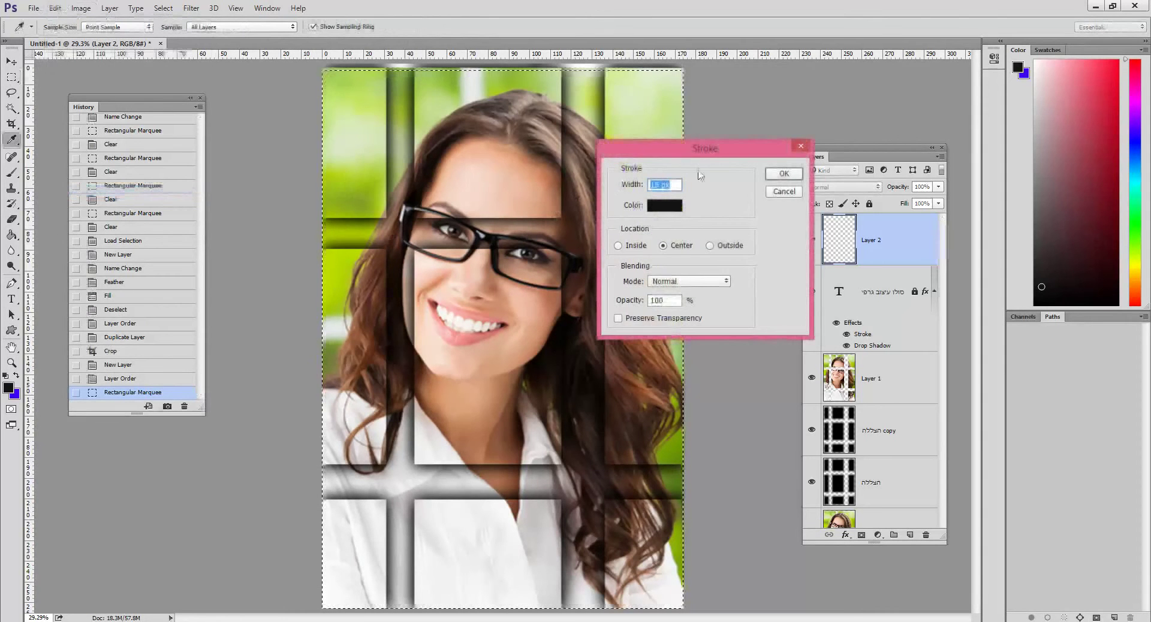
{"action": "type", "text": "100"}
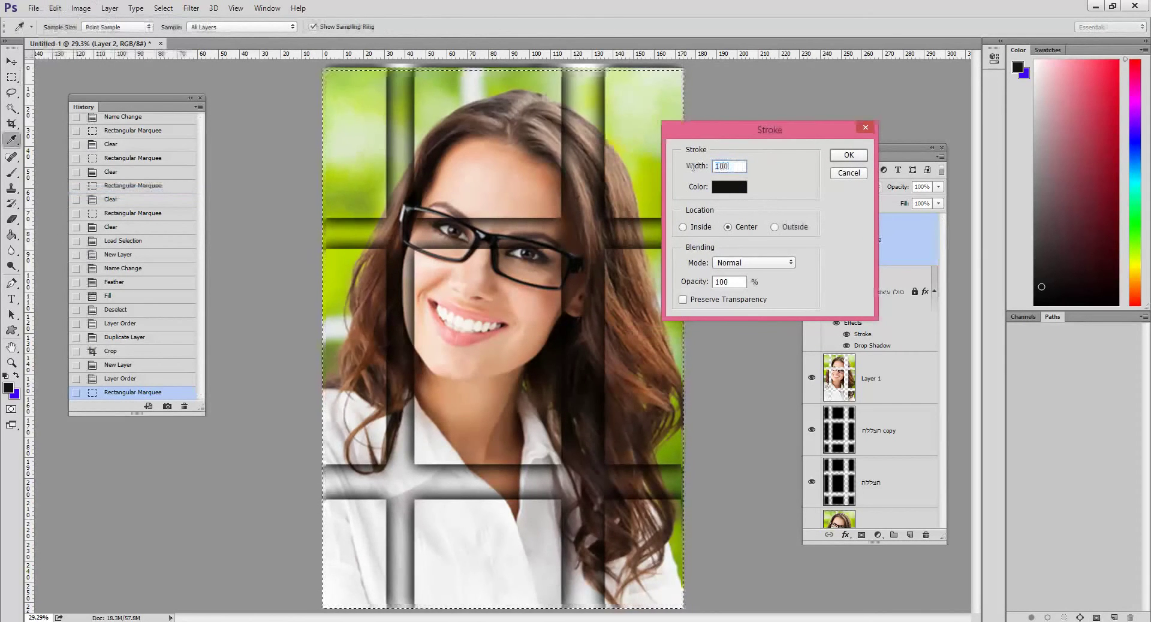
{"action": "key", "text": "Return"}
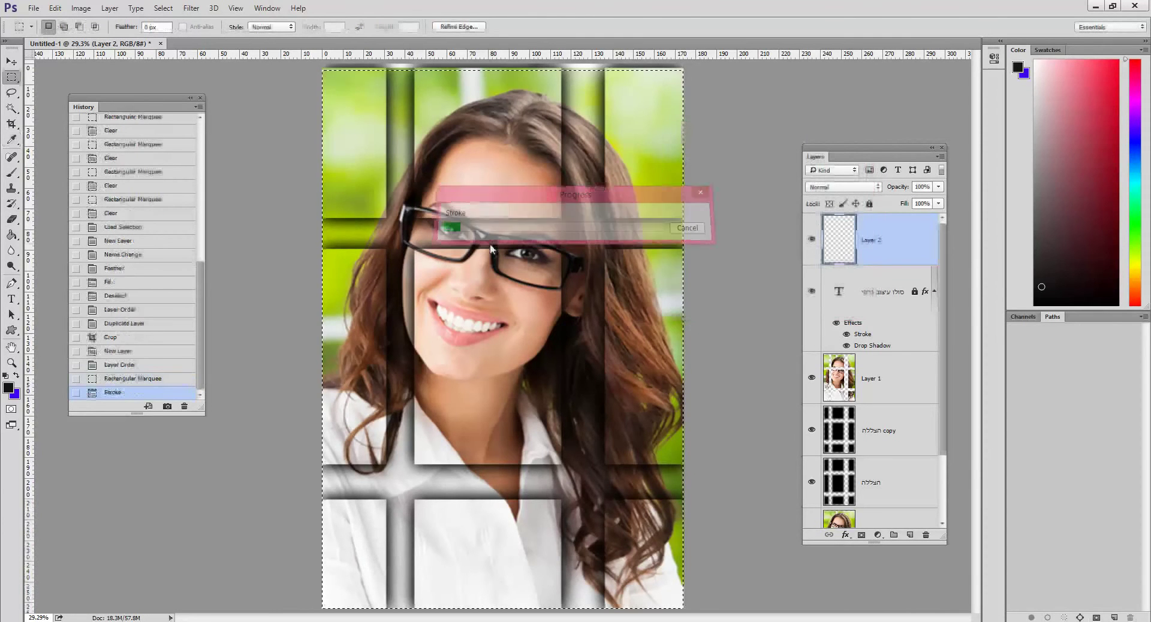
{"action": "key", "text": "ctrl+d"}
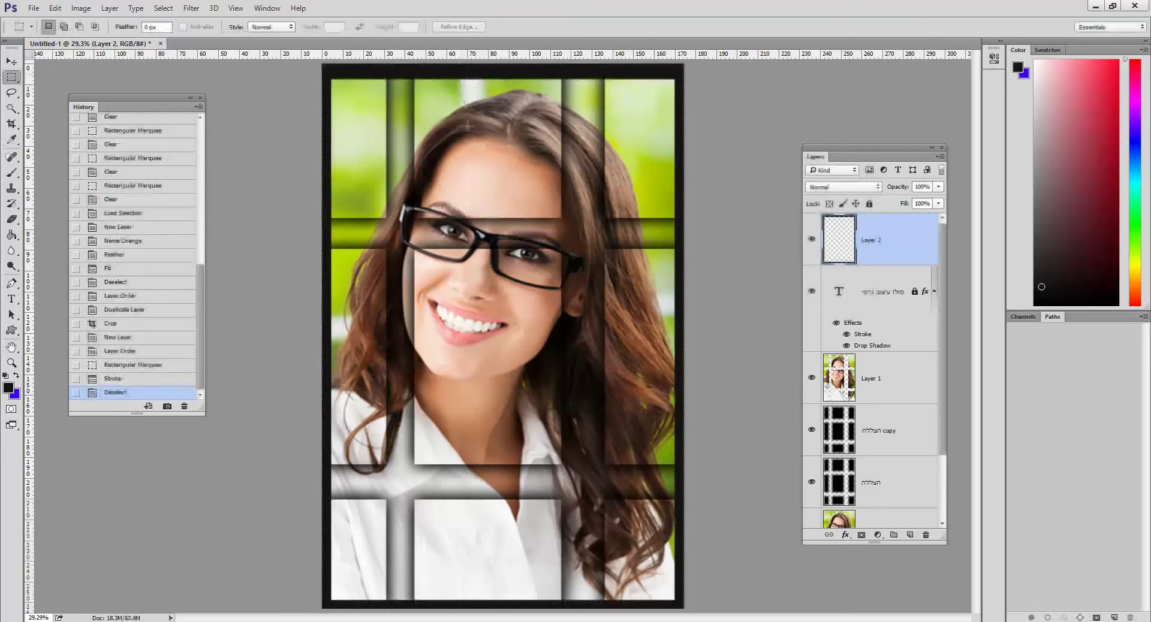
Step: Undo the black stroke, stroke the selection in white (ffffff) at 100 px instead, and deselect
{"action": "key", "text": "ctrl+z"}
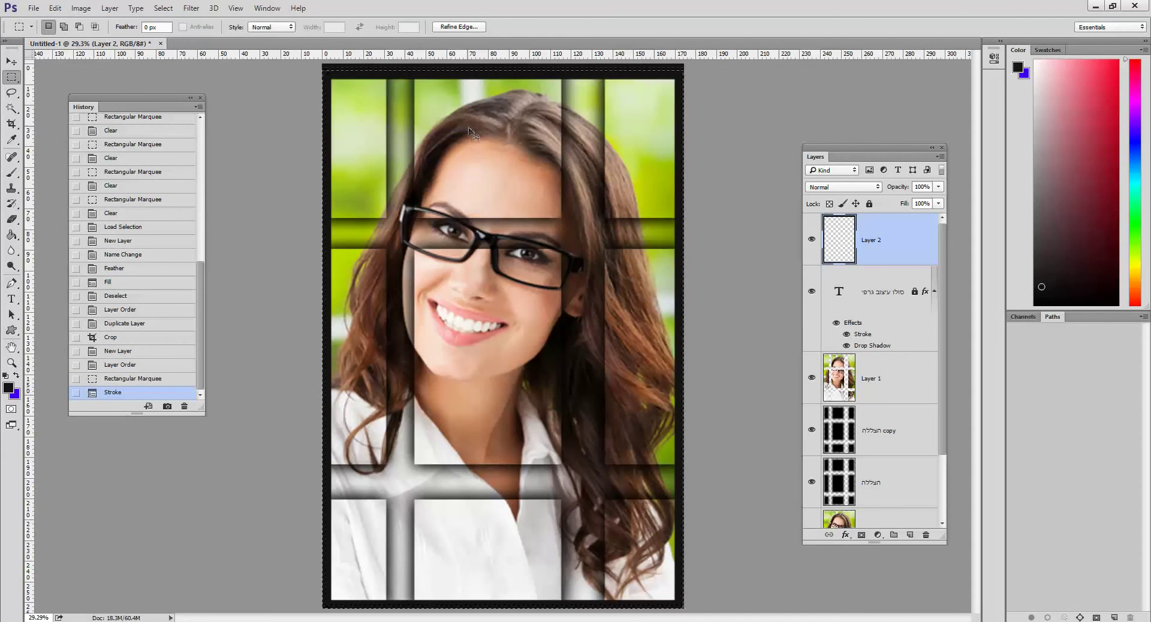
{"action": "key", "text": "ctrl+alt+z"}
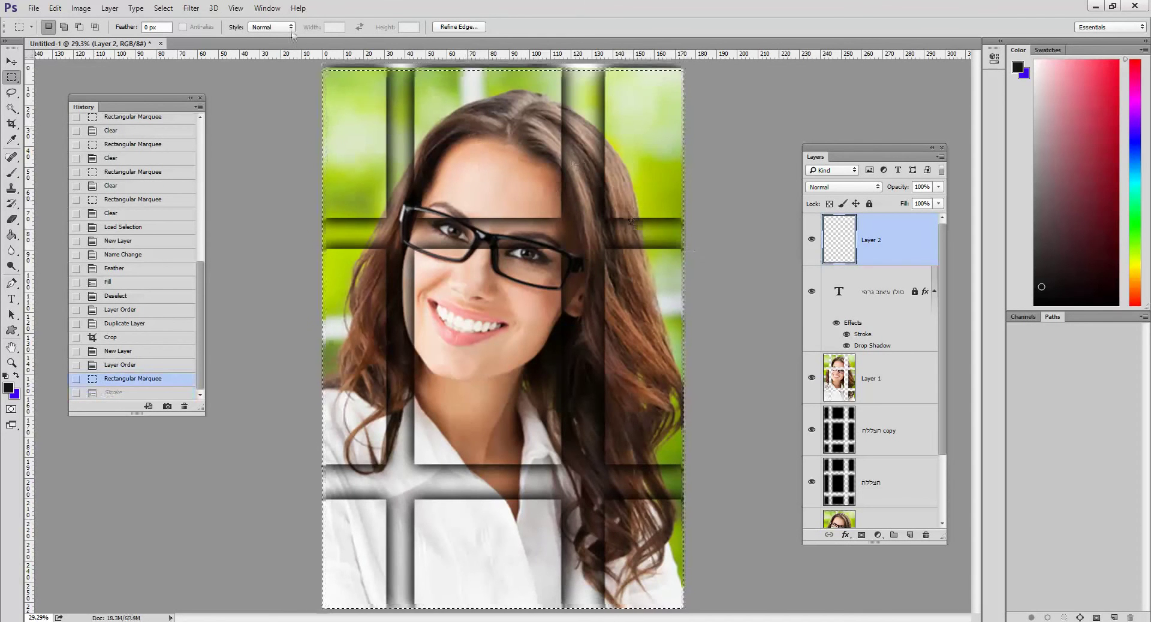
{"action": "left_click", "coordinate": [54, 8]}
{"action": "left_click", "coordinate": [66, 190]}
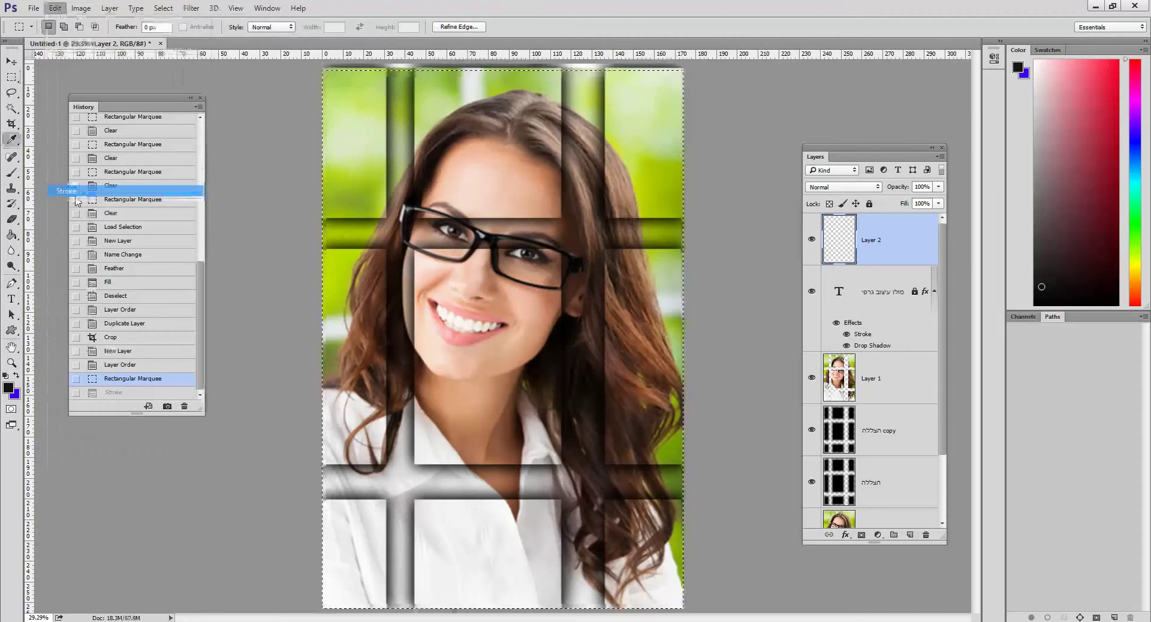
{"action": "left_click", "coordinate": [739, 187]}
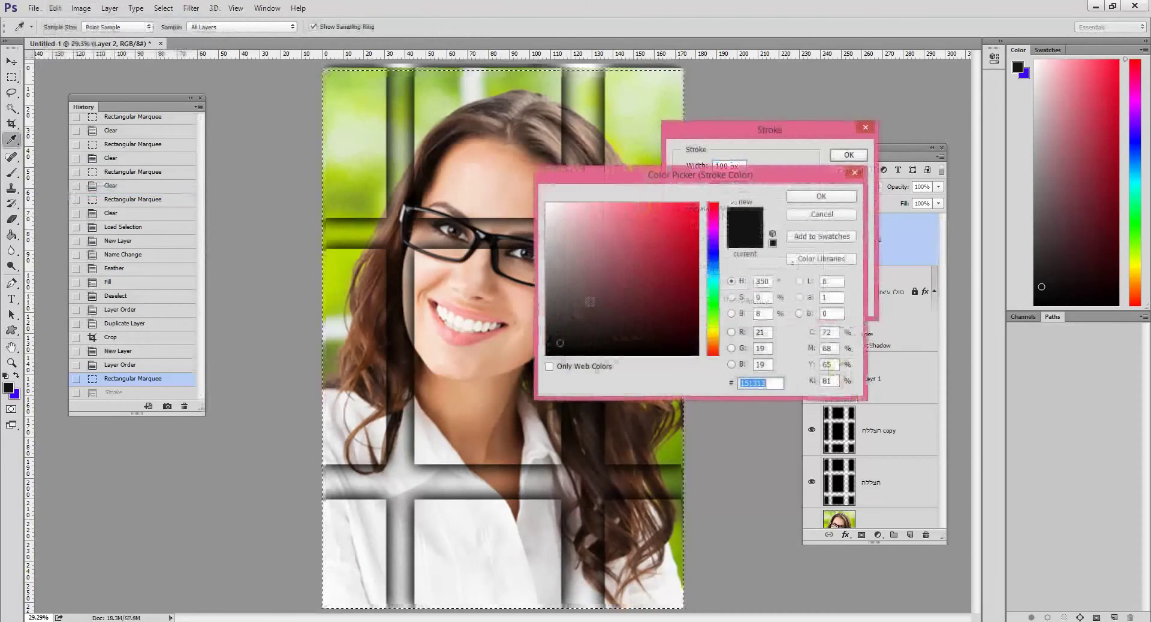
{"action": "type", "text": "ffffff"}
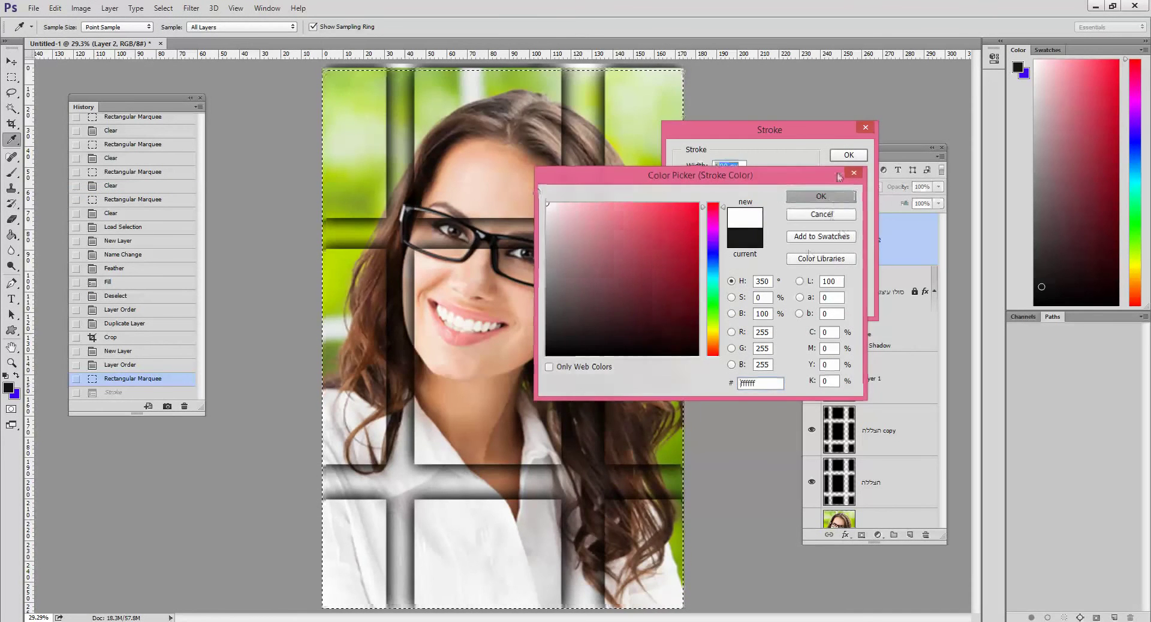
{"action": "left_click", "coordinate": [827, 196]}
{"action": "left_click", "coordinate": [849, 155]}
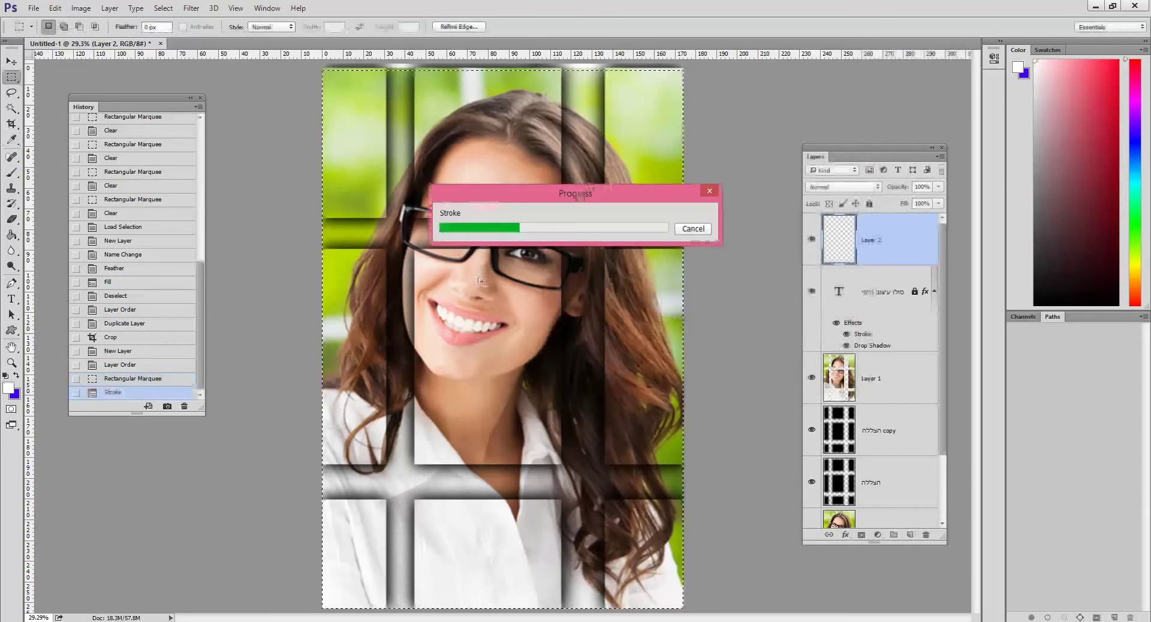
{"action": "key", "text": "ctrl+d"}
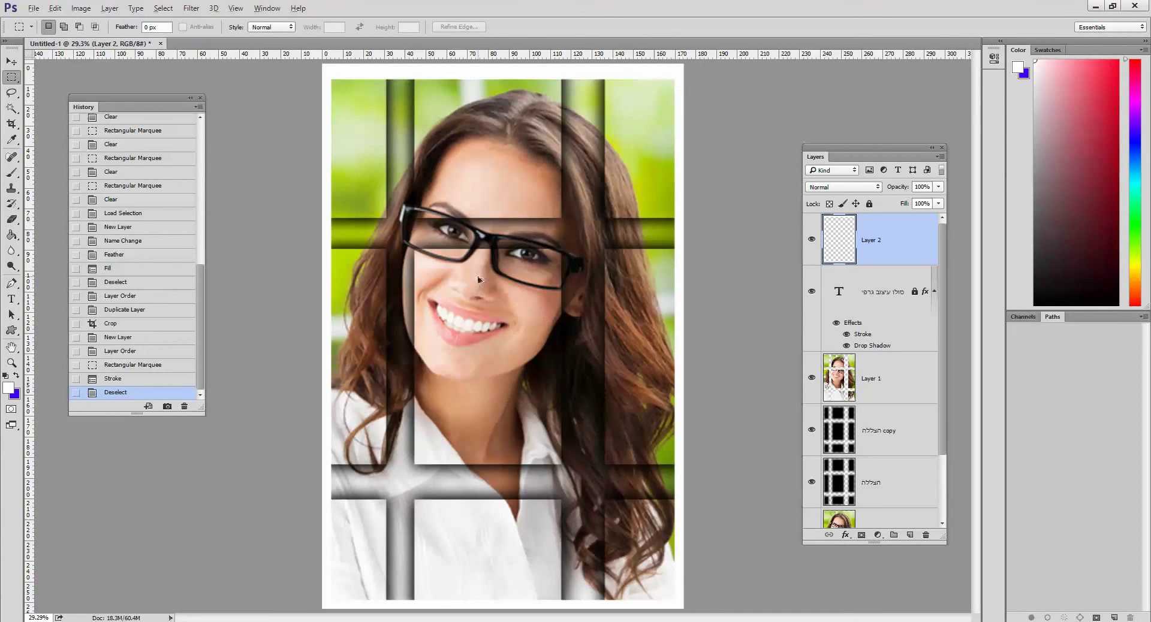
Step: Replace the stroked Layer 2 with a new empty layer and select the entire canvas
{"action": "key", "text": "ctrl+z"}
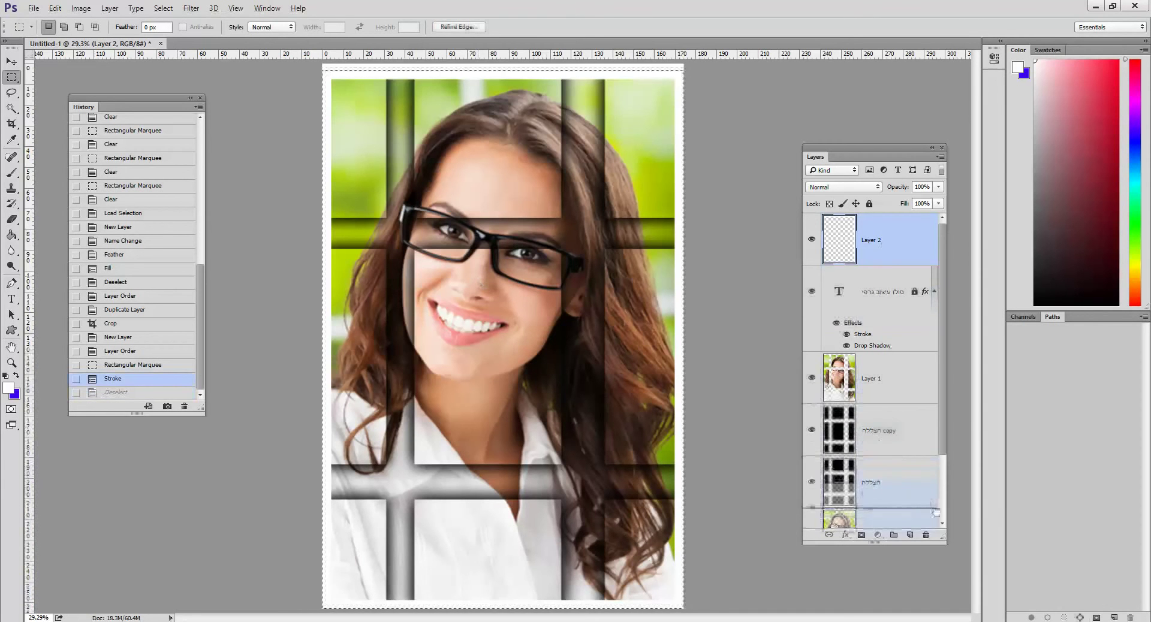
{"action": "left_click_drag", "start_coordinate": [935, 512], "coordinate": [925, 534]}
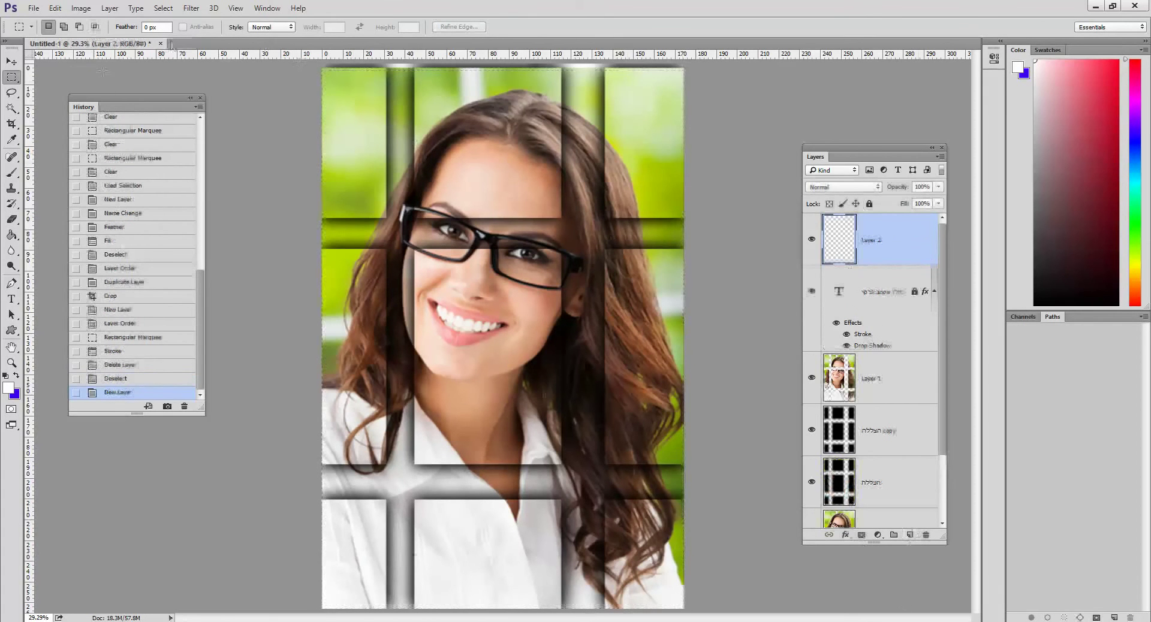
{"action": "key", "text": "ctrl+a"}
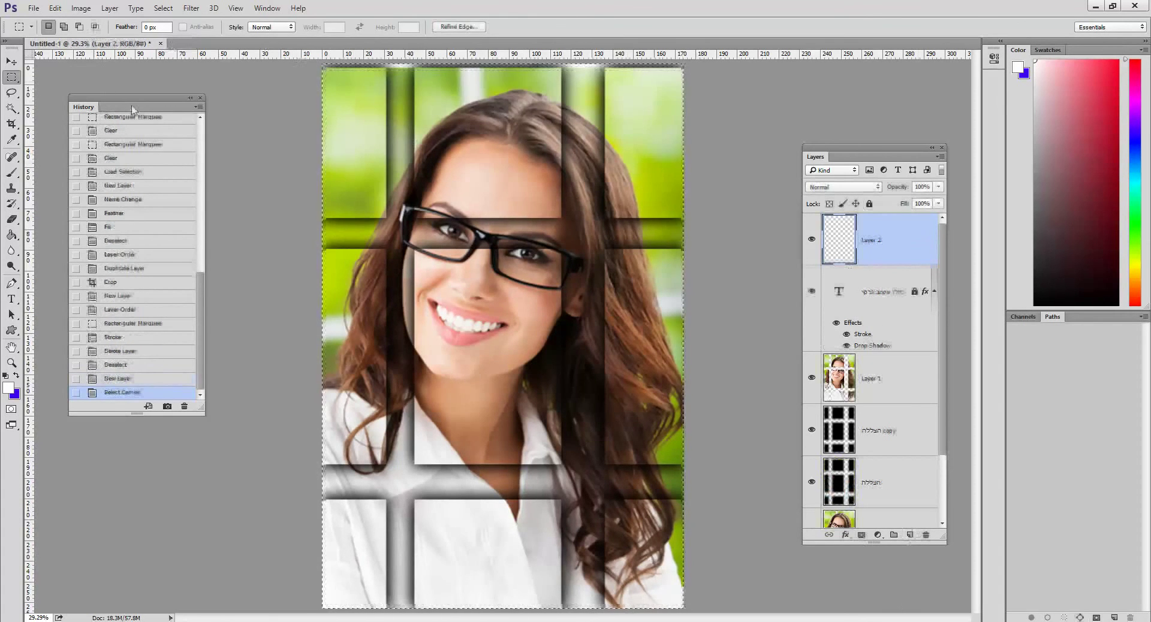
Step: Fill the whole new layer with white in Normal mode at 100% opacity, and deselect
{"action": "left_click", "coordinate": [55, 8]}
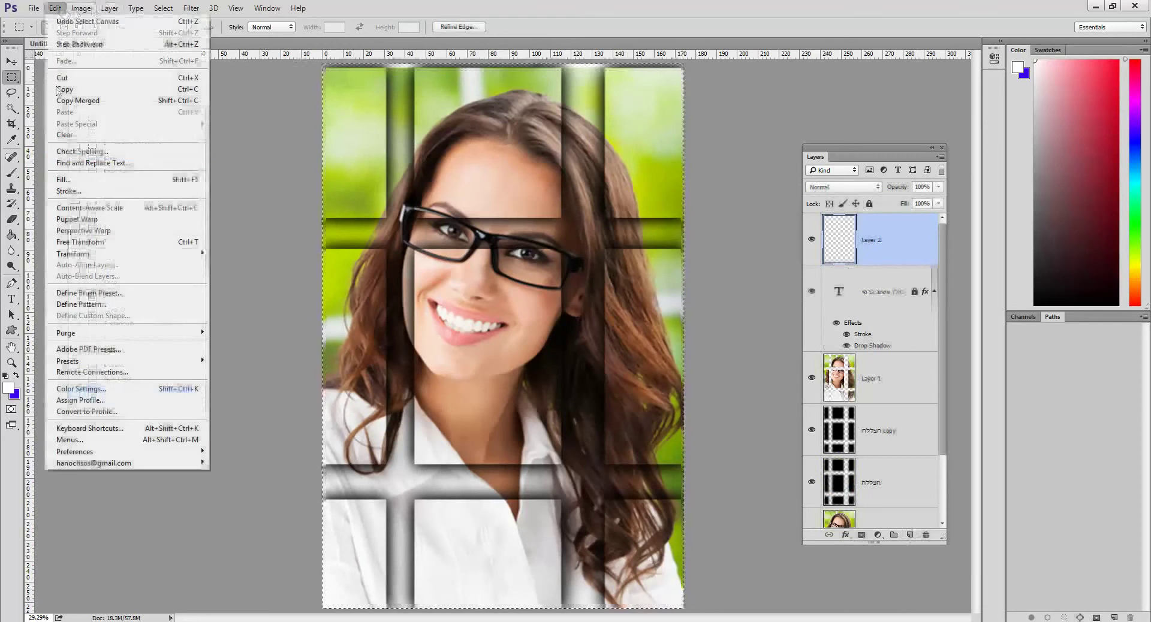
{"action": "left_click", "coordinate": [72, 180]}
{"action": "left_click", "coordinate": [471, 179]}
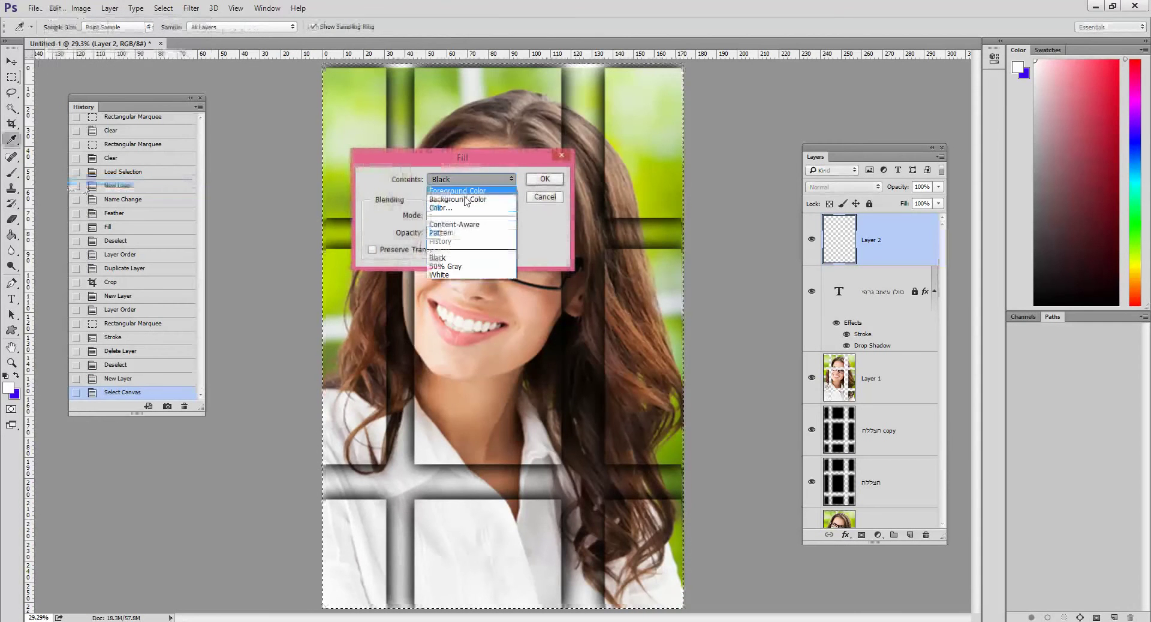
{"action": "left_click", "coordinate": [493, 258]}
{"action": "left_click", "coordinate": [544, 178]}
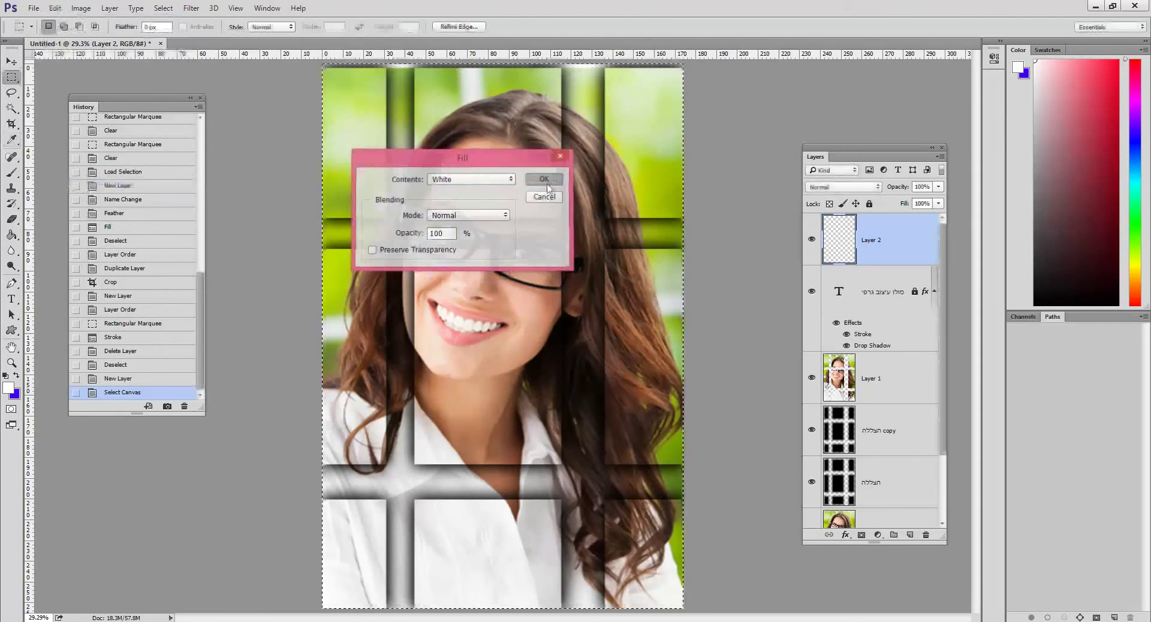
{"action": "left_click", "coordinate": [163, 7]}
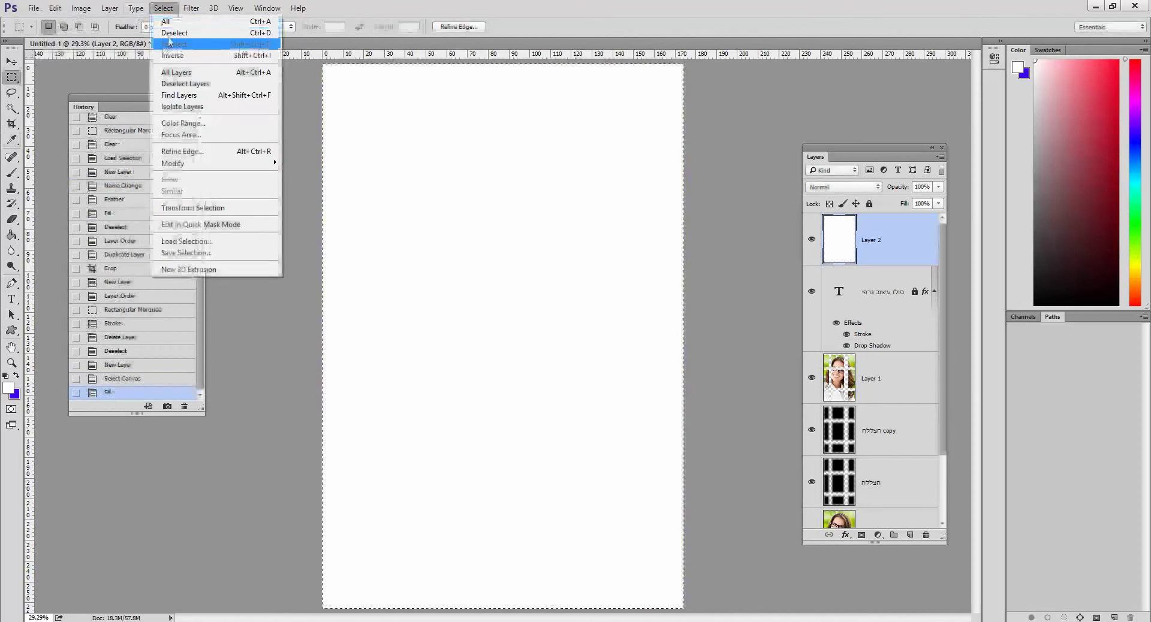
{"action": "left_click", "coordinate": [174, 33]}
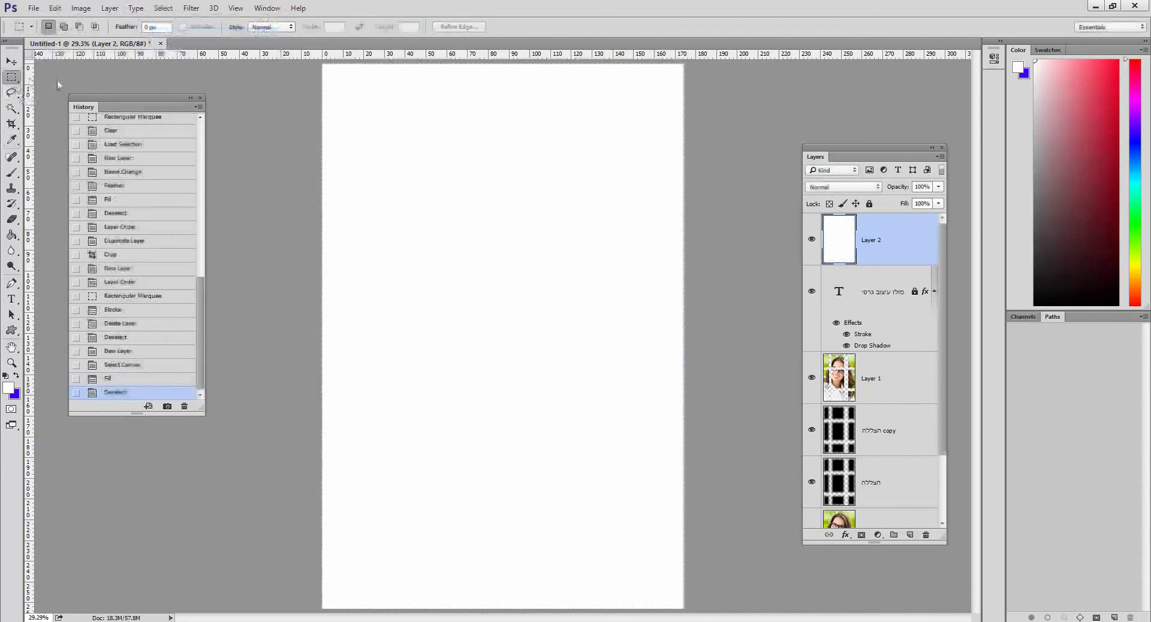
Step: Draw a rectangular selection slightly inset from all four canvas edges on the white layer
{"action": "right_click", "coordinate": [12, 78]}
{"action": "left_click", "coordinate": [80, 75]}
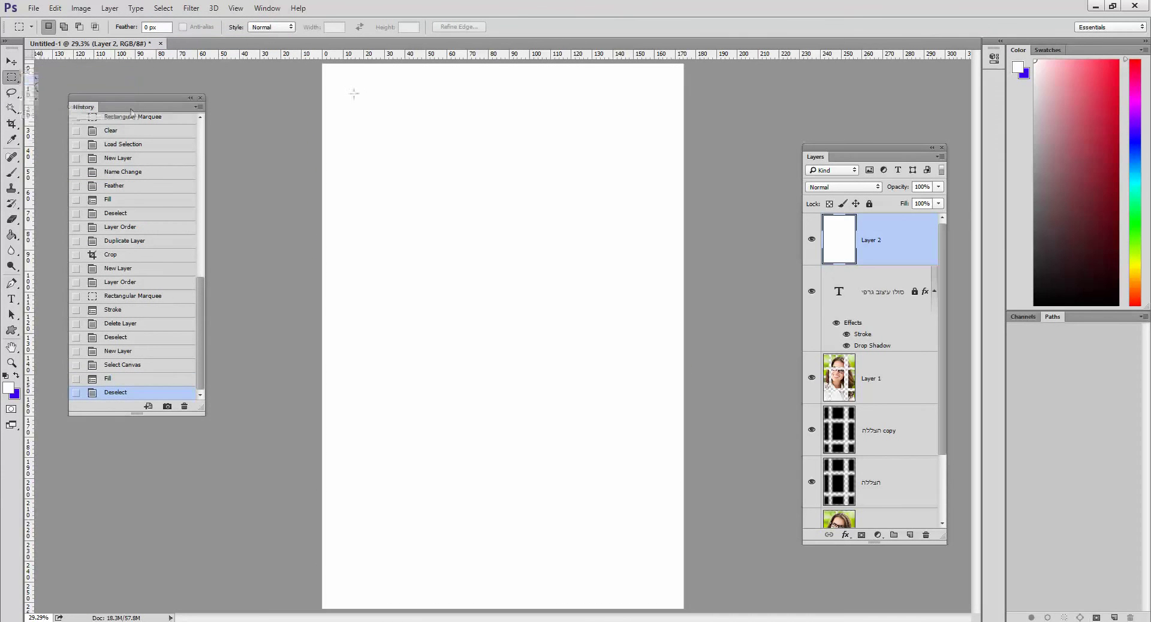
{"action": "left_click_drag", "start_coordinate": [347, 85], "coordinate": [661, 590]}
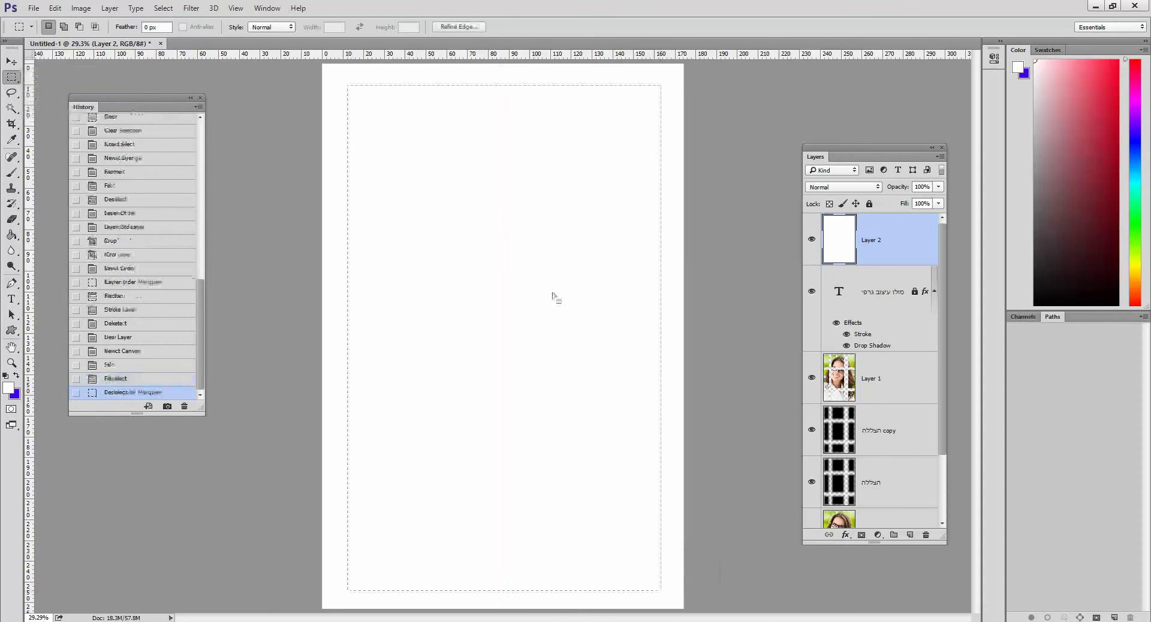
Step: Feather the inset selection by 185 pixels, clear the white inside it to leave a soft frame, and deselect
{"action": "right_click", "coordinate": [501, 169]}
{"action": "left_click", "coordinate": [529, 198]}
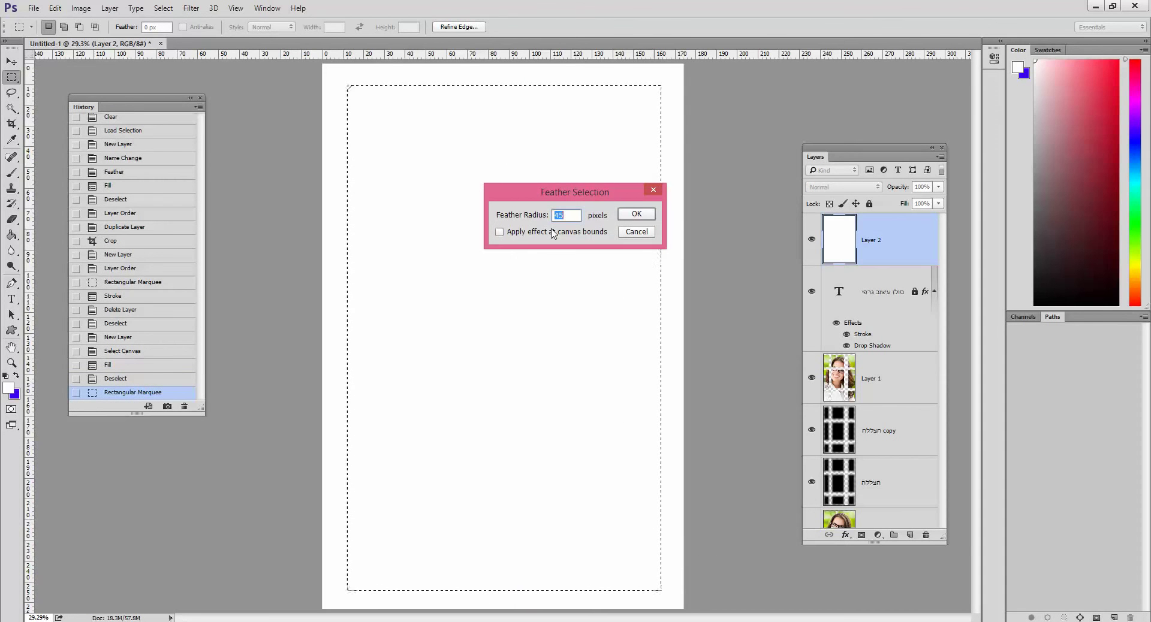
{"action": "type", "text": "185"}
{"action": "key", "text": "Return"}
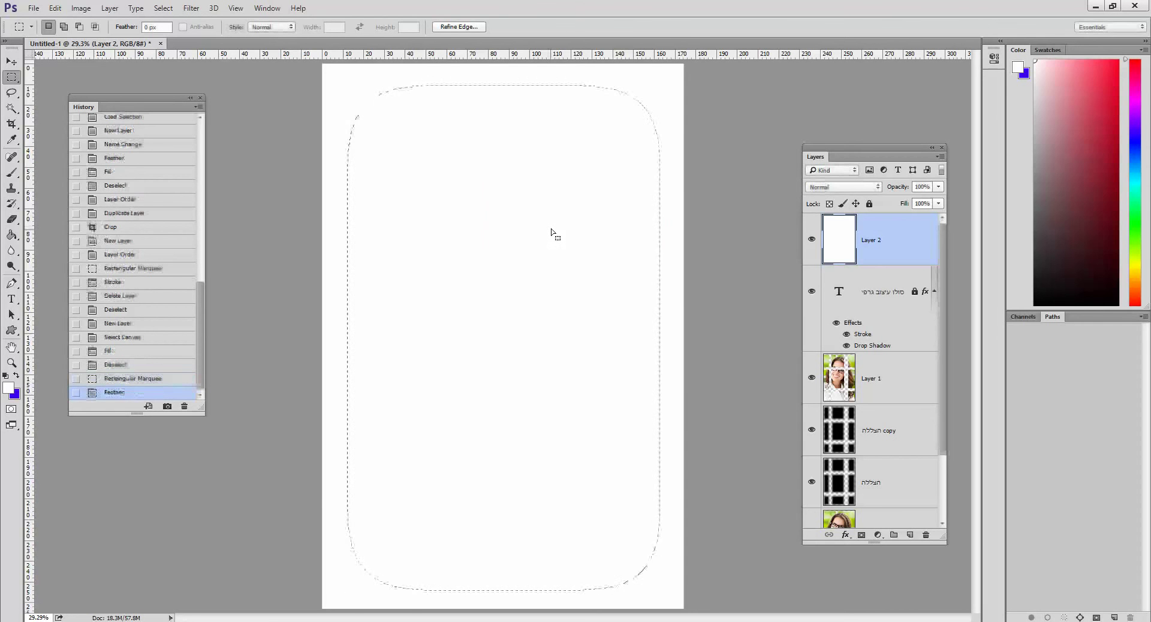
{"action": "key", "text": "Delete"}
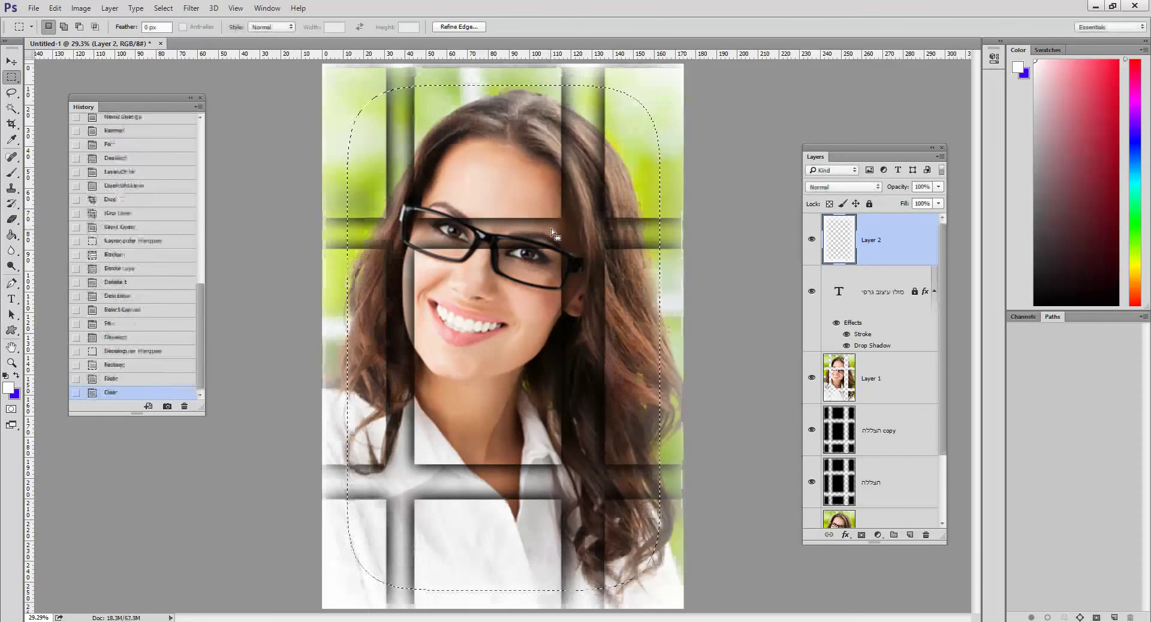
{"action": "key", "text": "ctrl+d"}
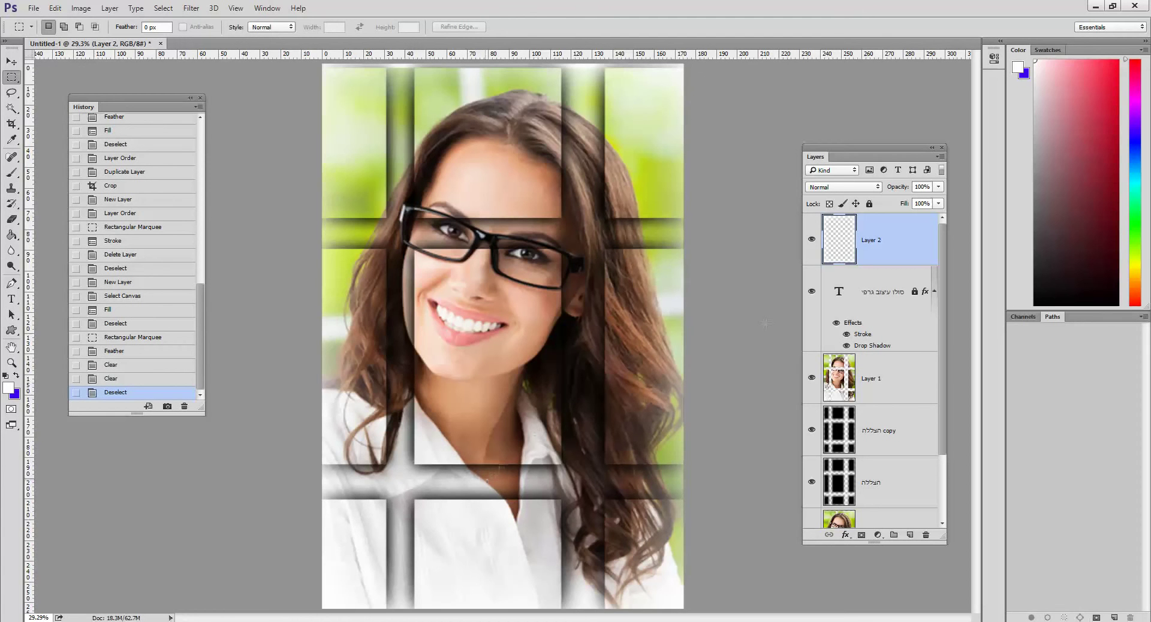
Step: Step back through the history to remove the soft white frame and the earlier frame attempts
{"action": "left_click", "coordinate": [129, 297]}
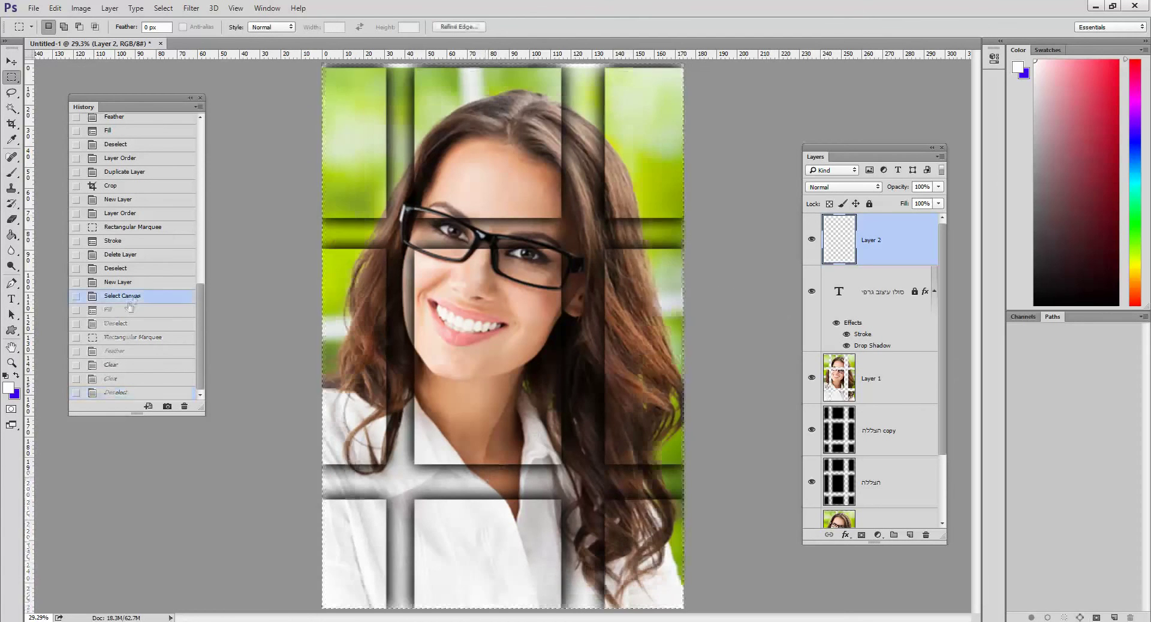
{"action": "left_click", "coordinate": [146, 256]}
{"action": "left_click", "coordinate": [147, 227]}
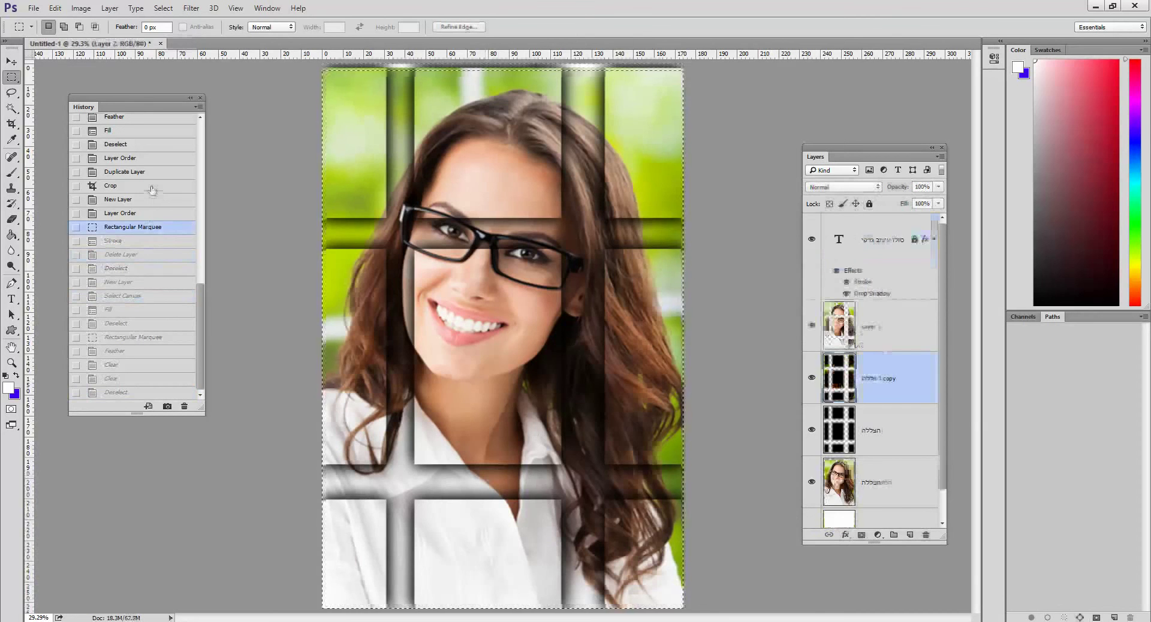